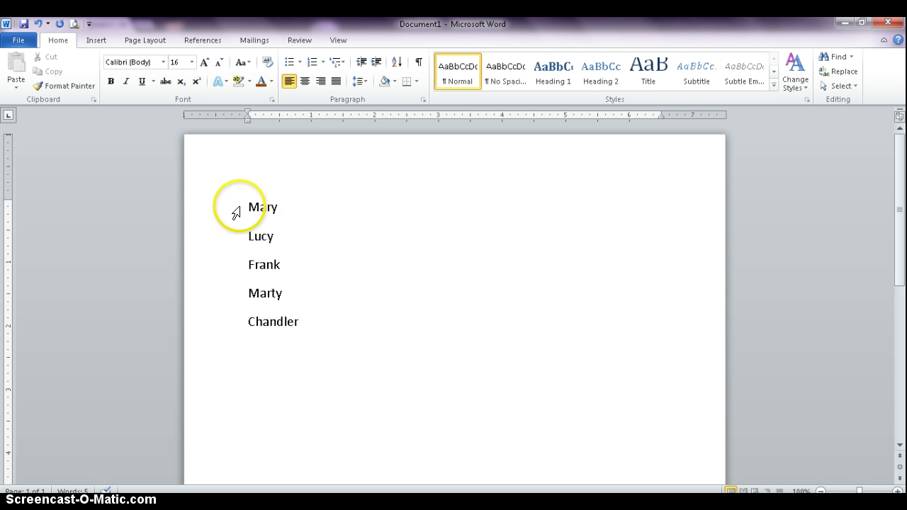
Set the list of names to 0 pt spacing after each paragraph and single line spacing.
{"action": "left_click_drag", "start_coordinate": [243, 200], "coordinate": [325, 314]}
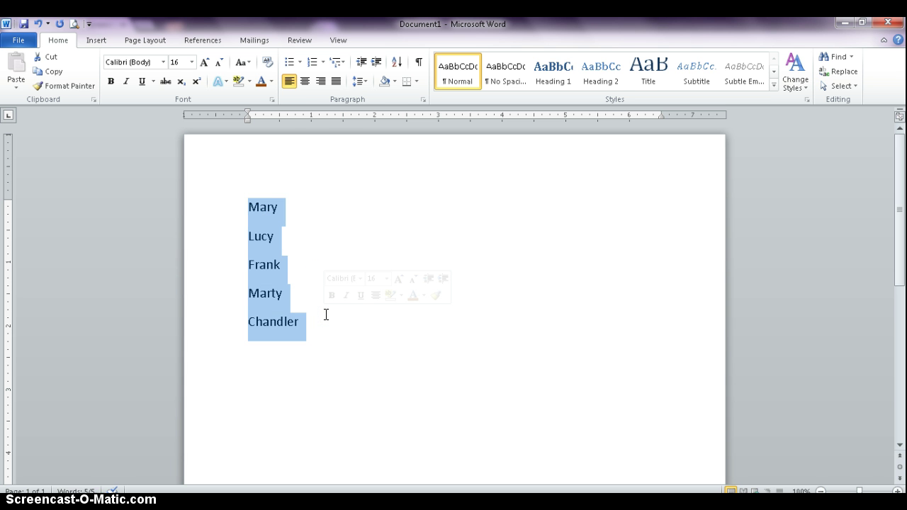
{"action": "left_click", "coordinate": [424, 100]}
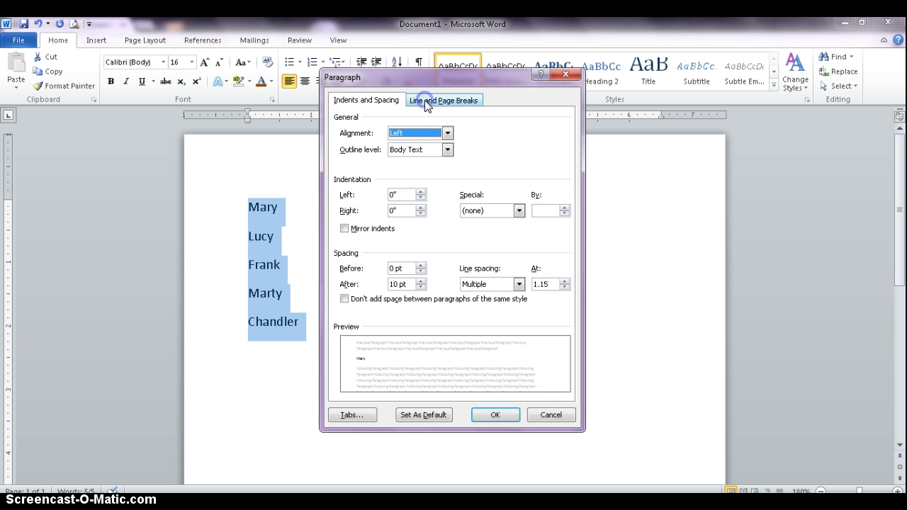
{"action": "left_click_drag", "start_coordinate": [438, 74], "coordinate": [495, 43]}
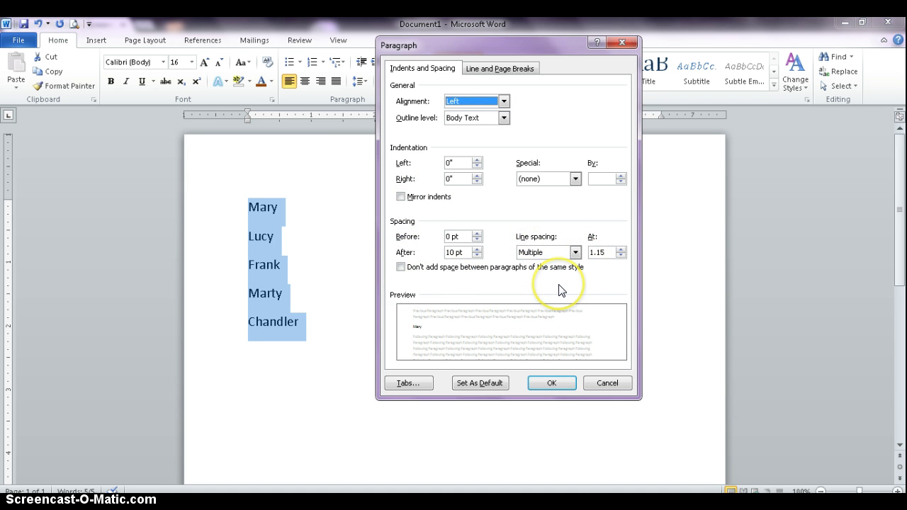
{"action": "left_click", "coordinate": [406, 384]}
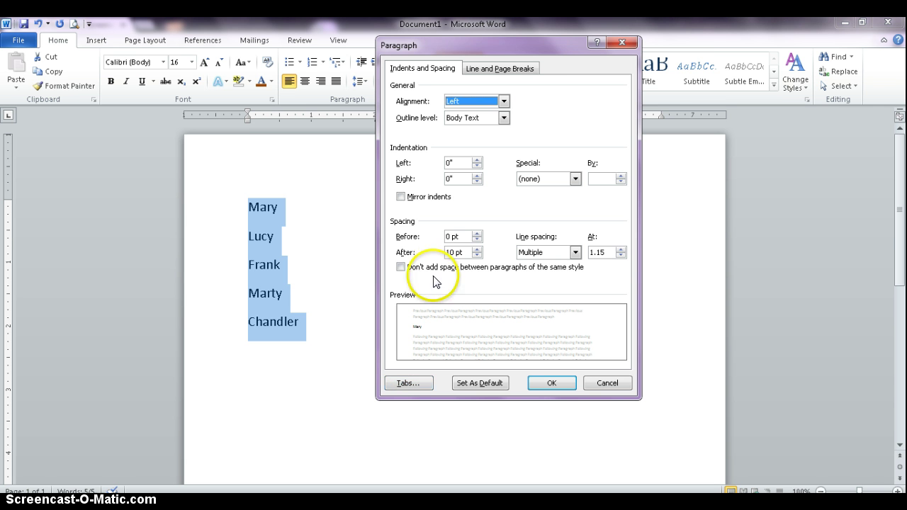
{"action": "left_click", "coordinate": [477, 255]}
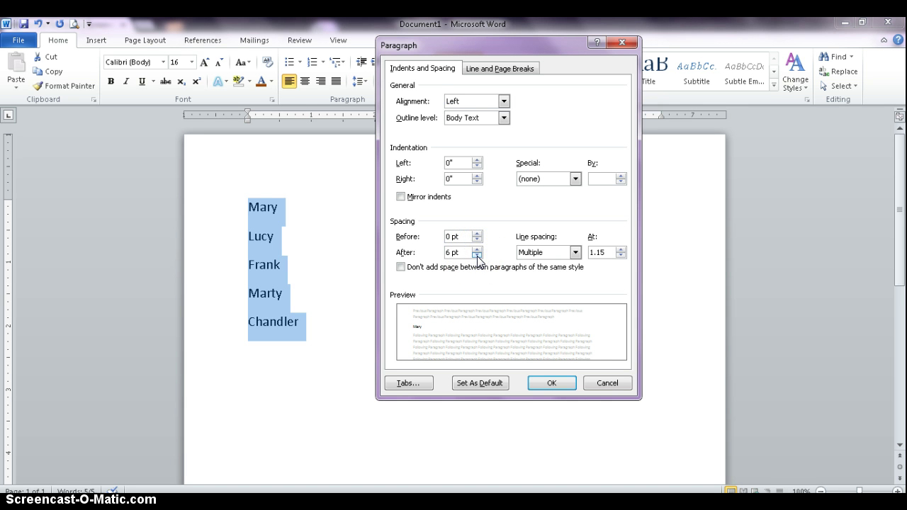
{"action": "left_click", "coordinate": [477, 255]}
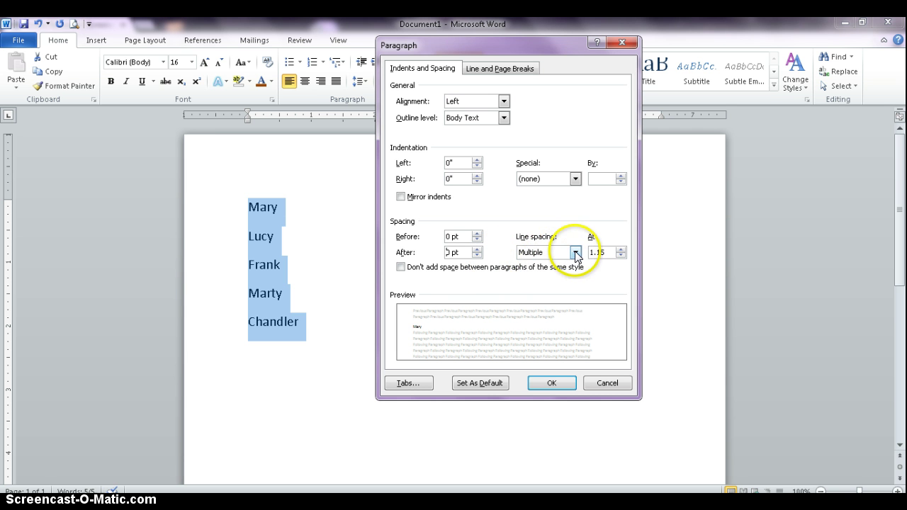
{"action": "left_click", "coordinate": [575, 253]}
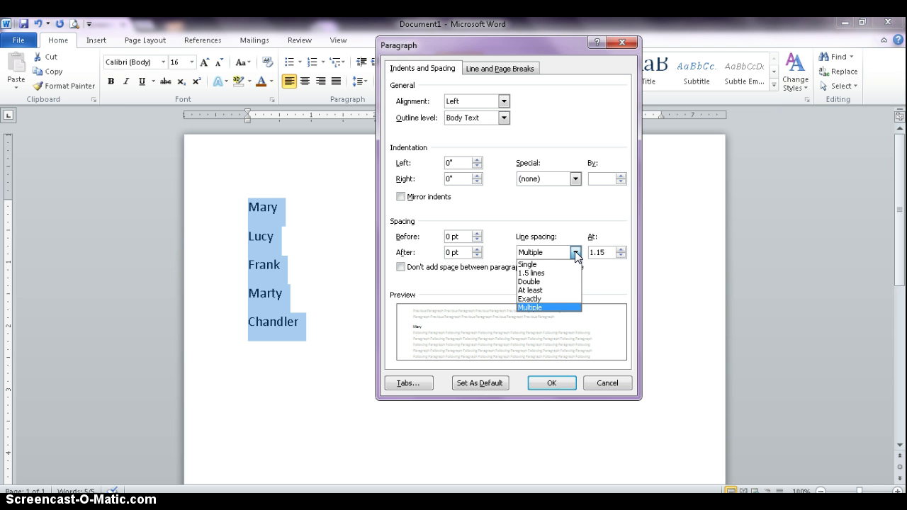
{"action": "left_click", "coordinate": [569, 265]}
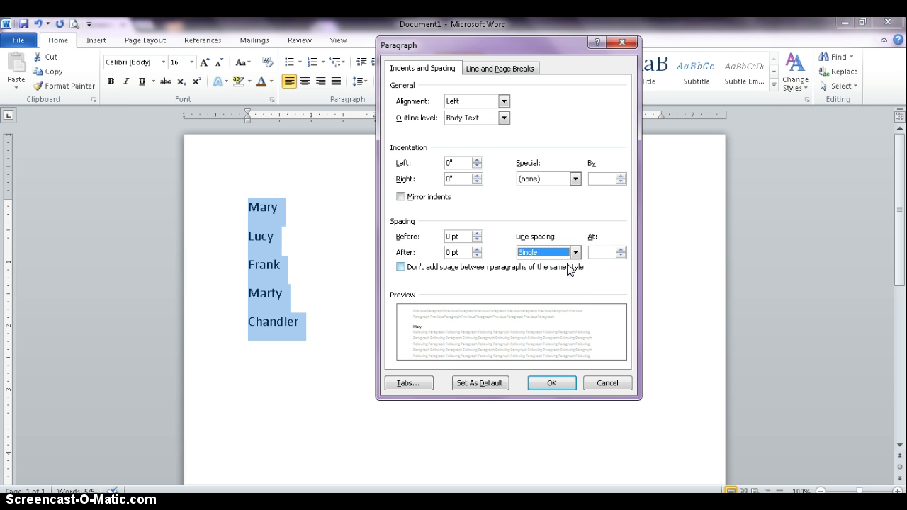
{"action": "left_click", "coordinate": [549, 385]}
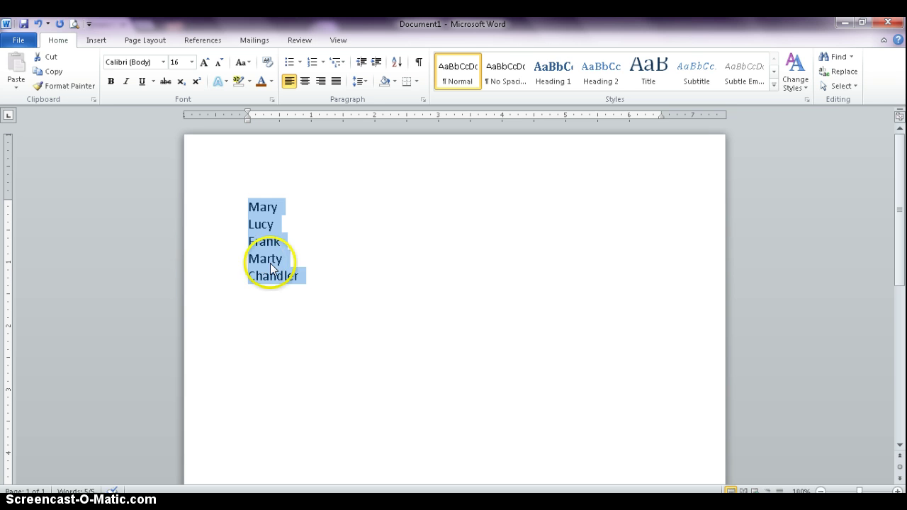
{"action": "left_click", "coordinate": [308, 272]}
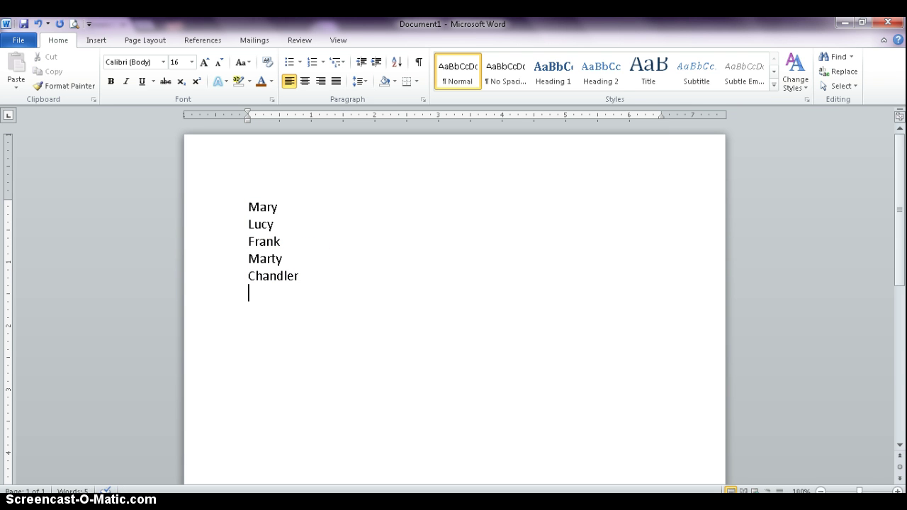
{"action": "left_click_drag", "start_coordinate": [248, 207], "coordinate": [300, 319]}
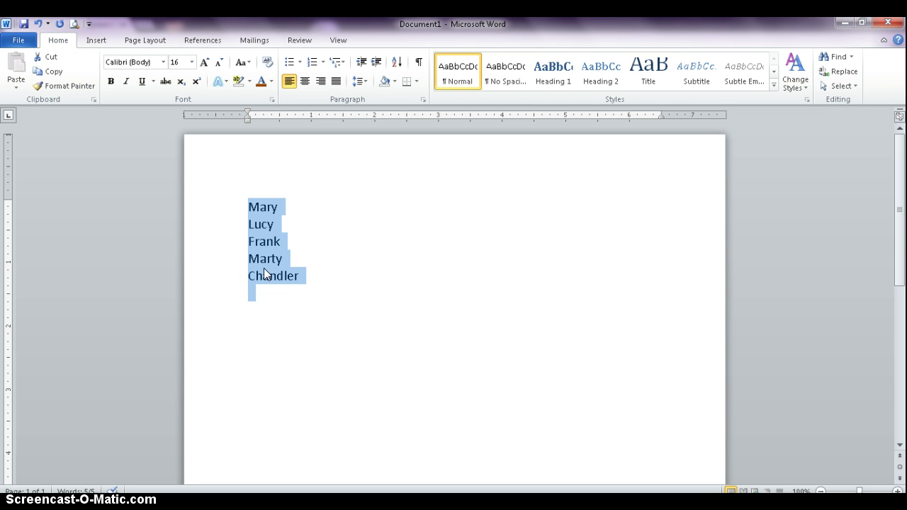
{"action": "left_click_drag", "start_coordinate": [264, 268], "coordinate": [266, 330]}
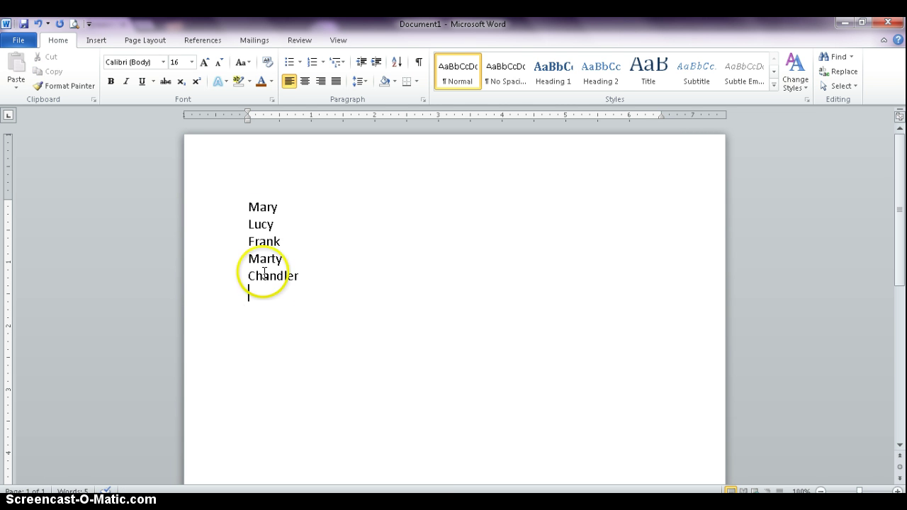
{"action": "left_click_drag", "start_coordinate": [246, 205], "coordinate": [314, 316]}
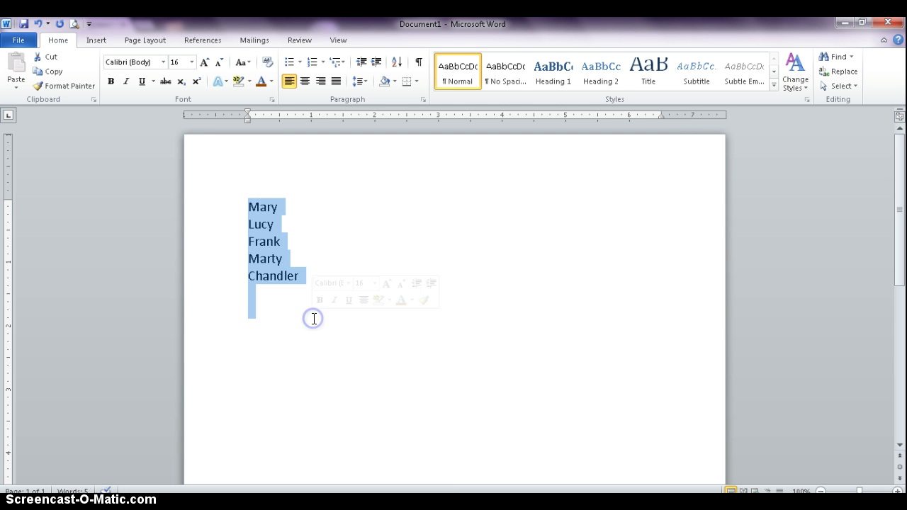
{"action": "left_click_drag", "start_coordinate": [259, 277], "coordinate": [259, 308]}
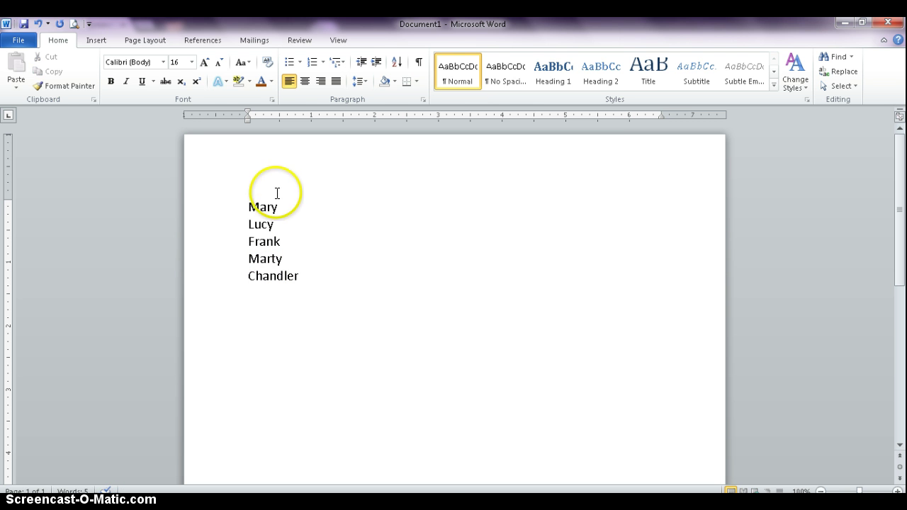
Copy the list of five names and paste it one blank line below the original, keeping source formatting.
{"action": "left_click_drag", "start_coordinate": [245, 204], "coordinate": [304, 275]}
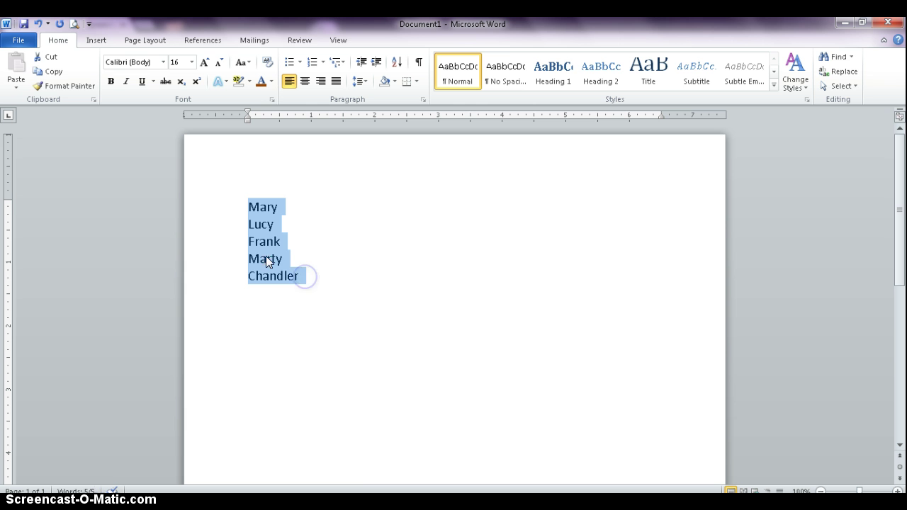
{"action": "right_click", "coordinate": [266, 257]}
{"action": "left_click", "coordinate": [285, 283]}
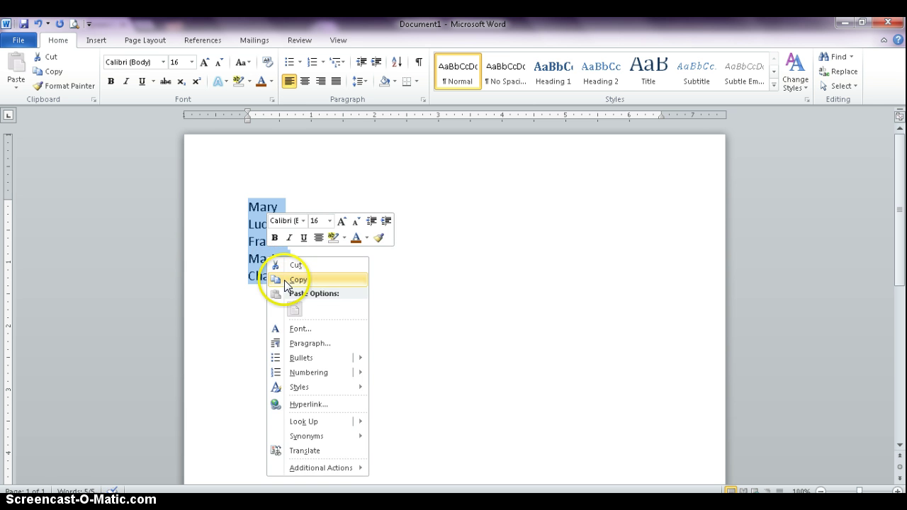
{"action": "right_click", "coordinate": [247, 312]}
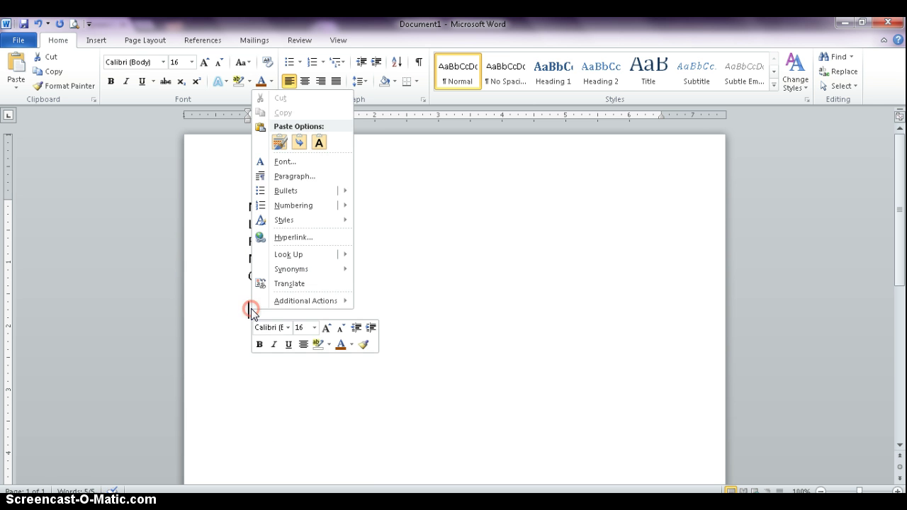
{"action": "left_click", "coordinate": [279, 141]}
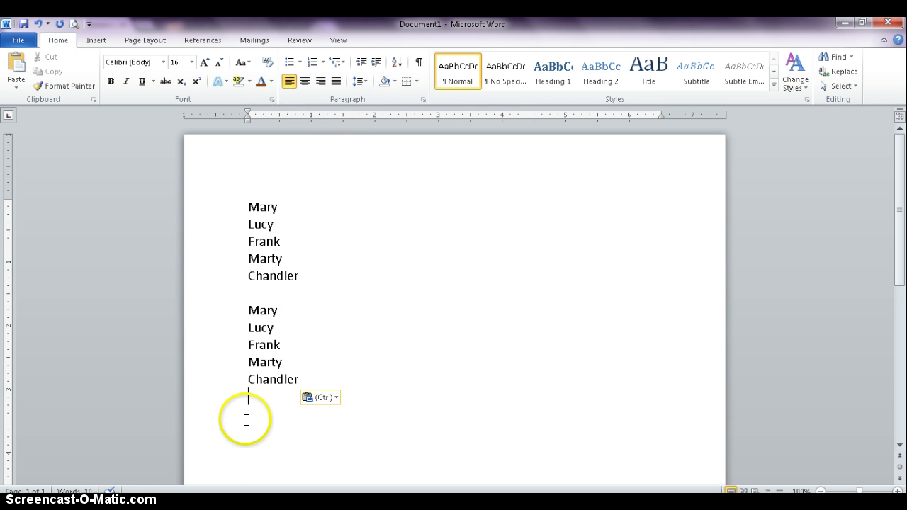
Add a blank line below the second list and paste a third copy of the names.
{"action": "key", "text": "Return"}
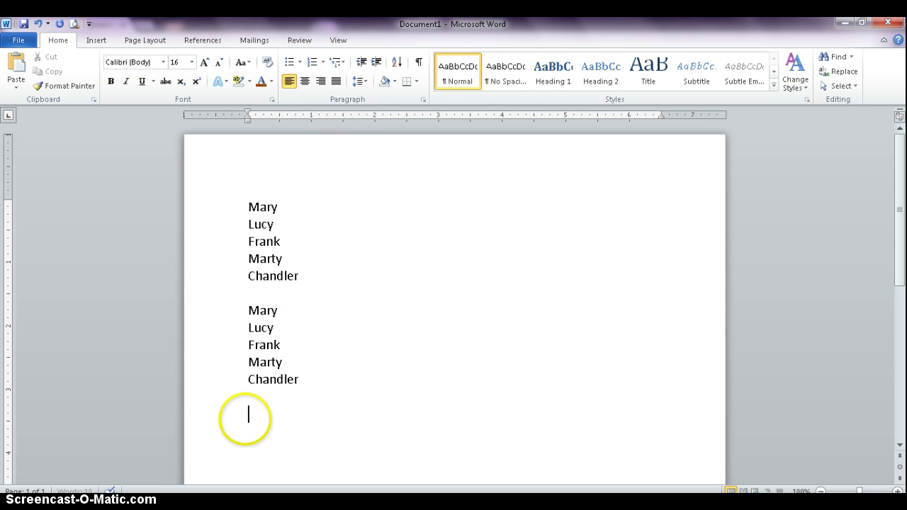
{"action": "right_click", "coordinate": [248, 413]}
{"action": "left_click", "coordinate": [274, 247]}
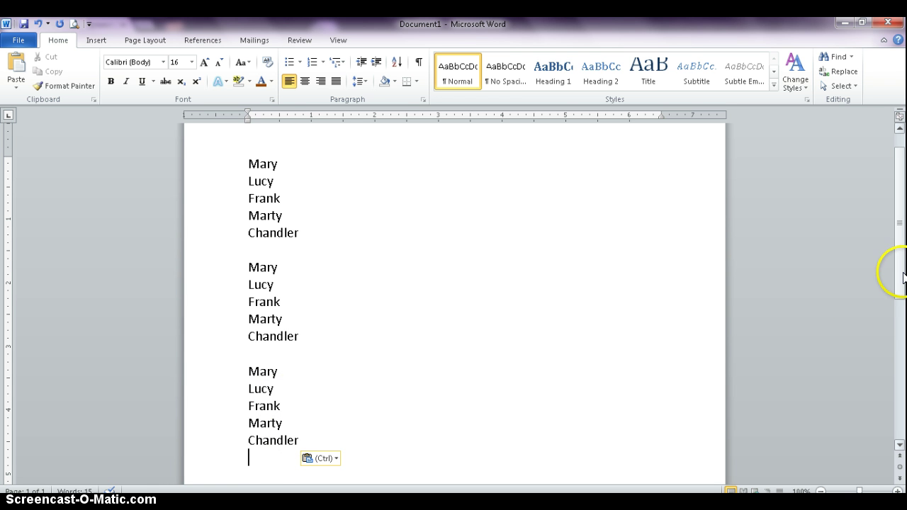
Format the first list with a new custom bullet using the Wingdings outlined star symbol, character code 182.
{"action": "left_click_drag", "start_coordinate": [894, 273], "coordinate": [901, 236]}
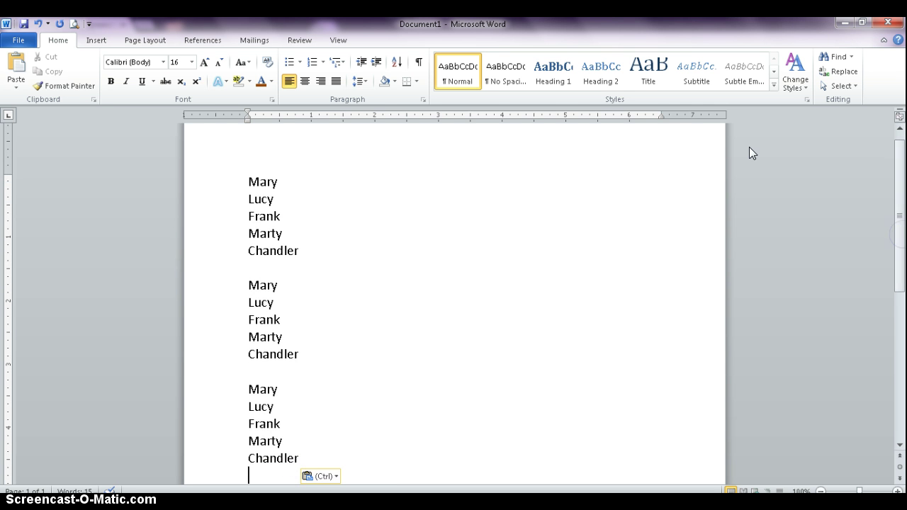
{"action": "left_click_drag", "start_coordinate": [248, 182], "coordinate": [290, 249]}
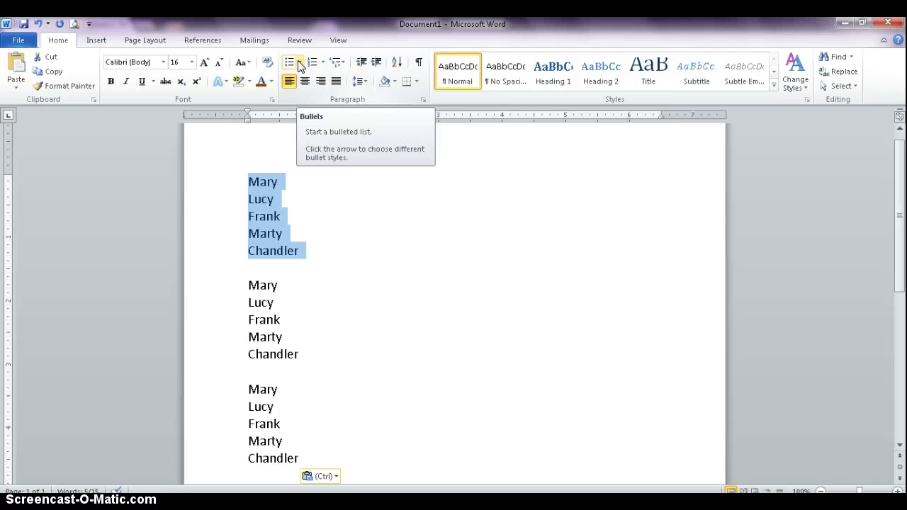
{"action": "left_click", "coordinate": [300, 63]}
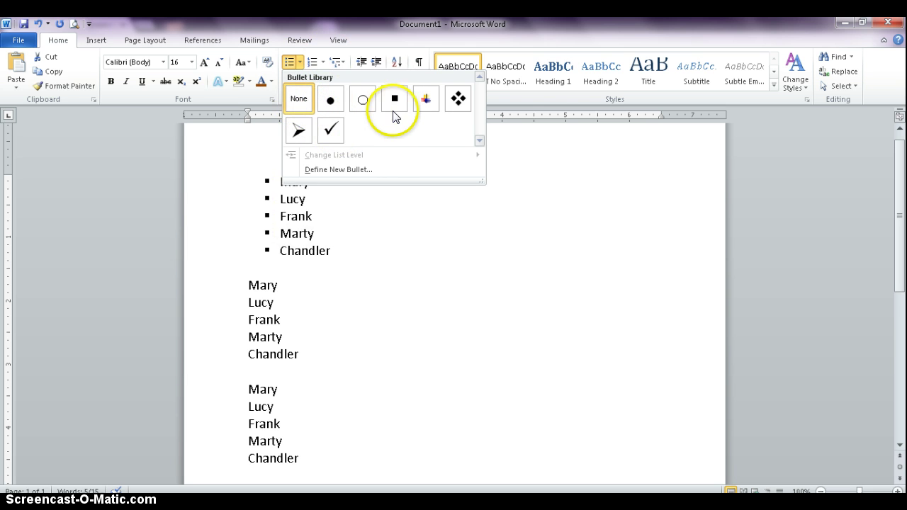
{"action": "left_click", "coordinate": [359, 171]}
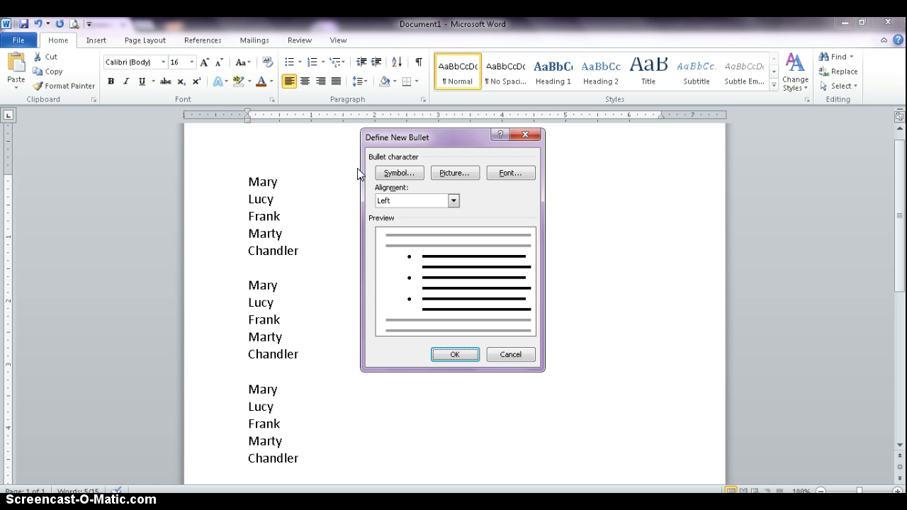
{"action": "left_click", "coordinate": [392, 176]}
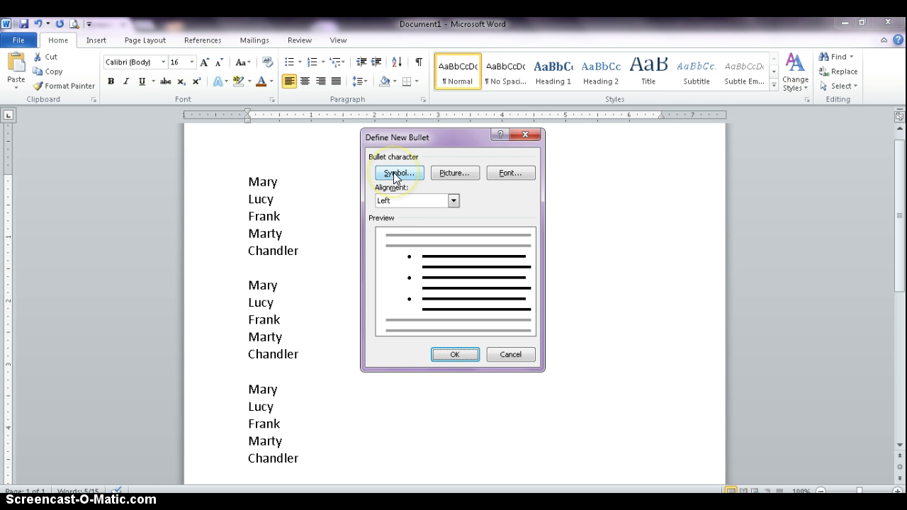
{"action": "left_click", "coordinate": [441, 174]}
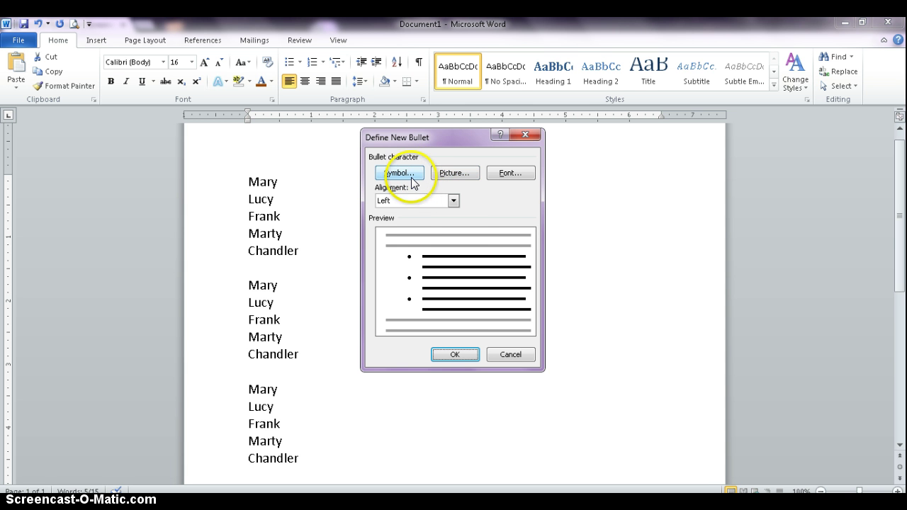
{"action": "left_click", "coordinate": [406, 177]}
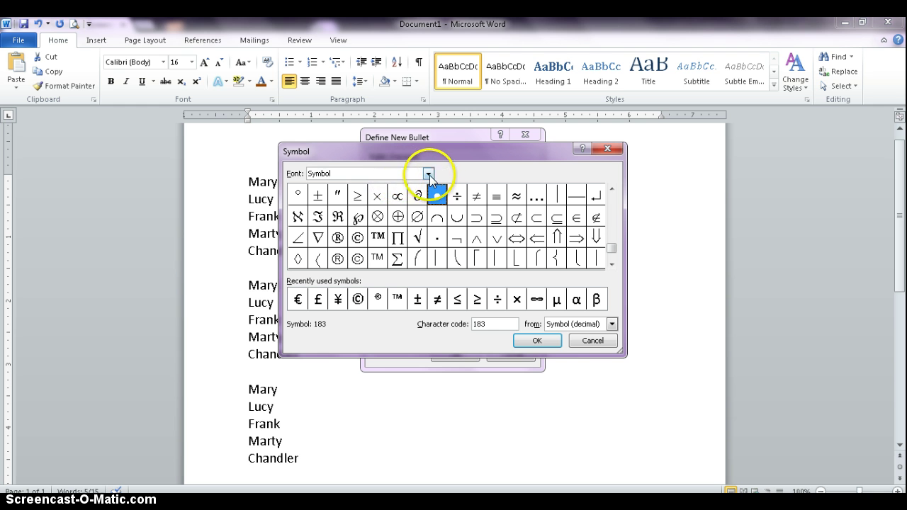
{"action": "left_click", "coordinate": [429, 175]}
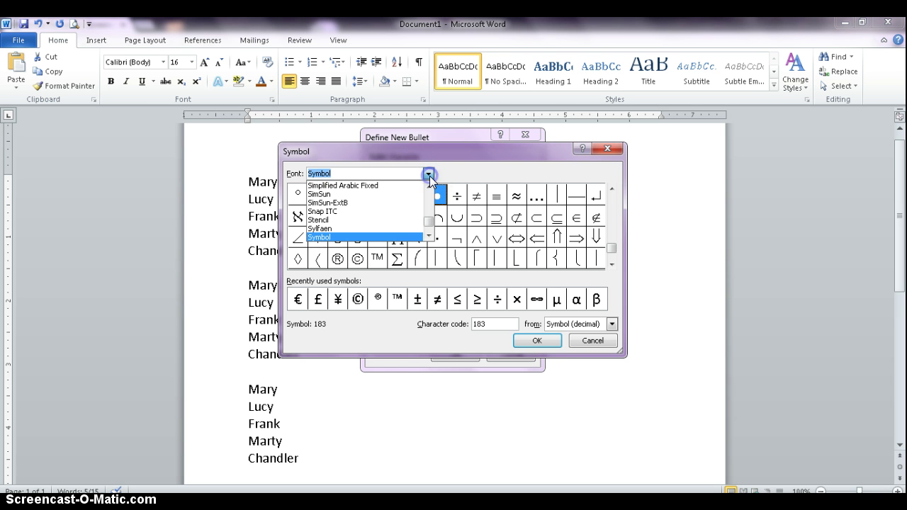
{"action": "left_click_drag", "start_coordinate": [428, 225], "coordinate": [428, 228]}
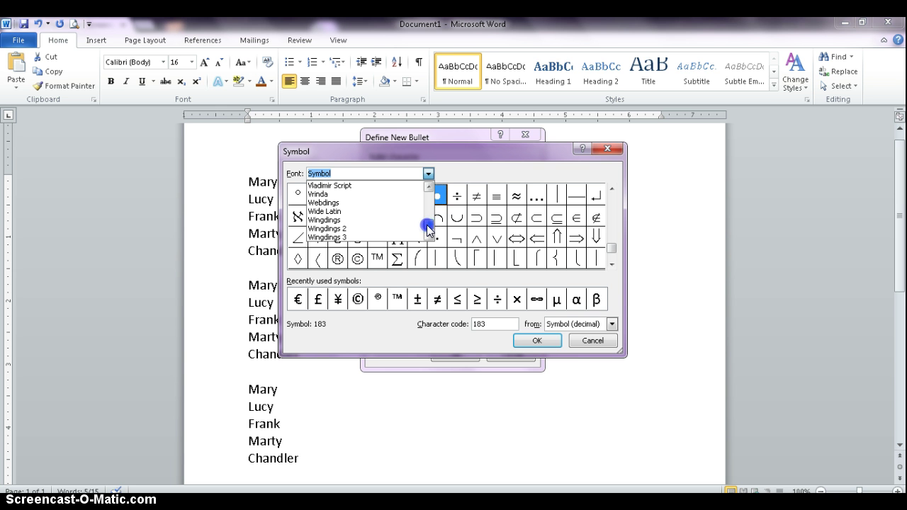
{"action": "left_click", "coordinate": [344, 220]}
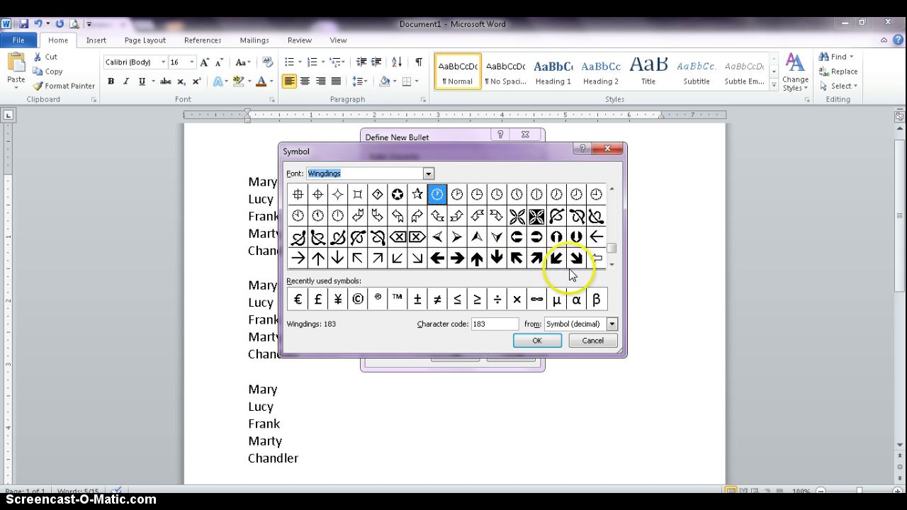
{"action": "left_click", "coordinate": [420, 198]}
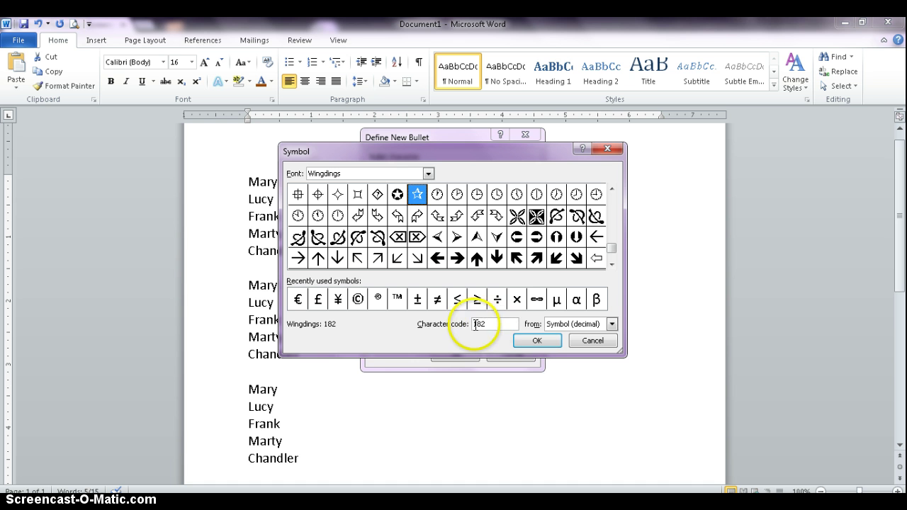
{"action": "left_click", "coordinate": [538, 342]}
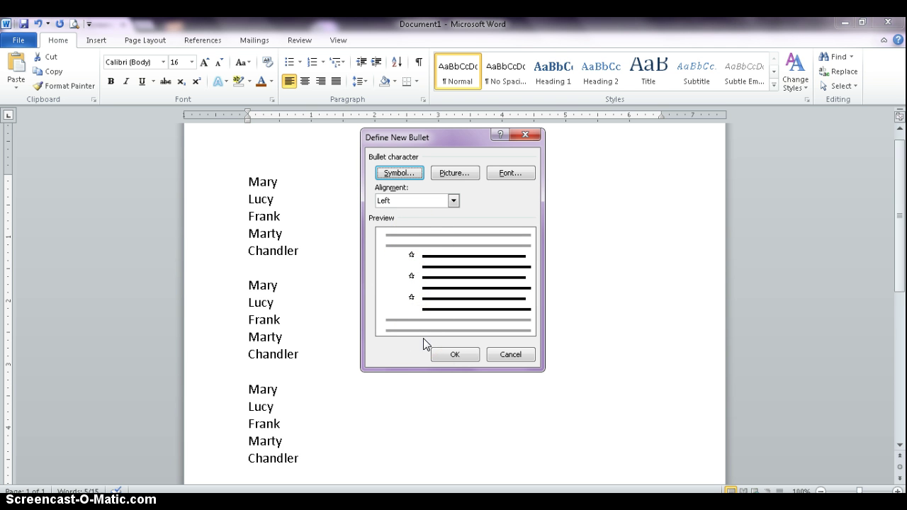
{"action": "left_click", "coordinate": [435, 355]}
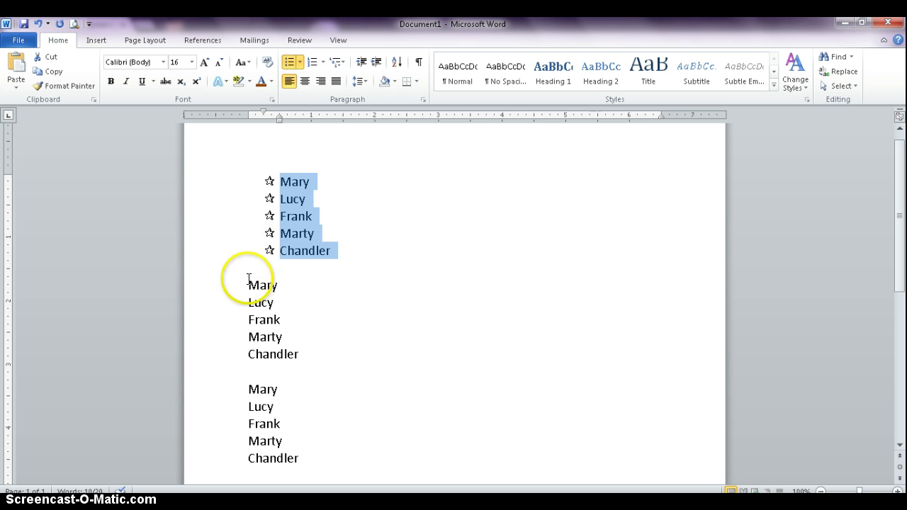
Format the second list of names as a numbered list in the 1., 2., 3. style.
{"action": "left_click_drag", "start_coordinate": [248, 283], "coordinate": [293, 357]}
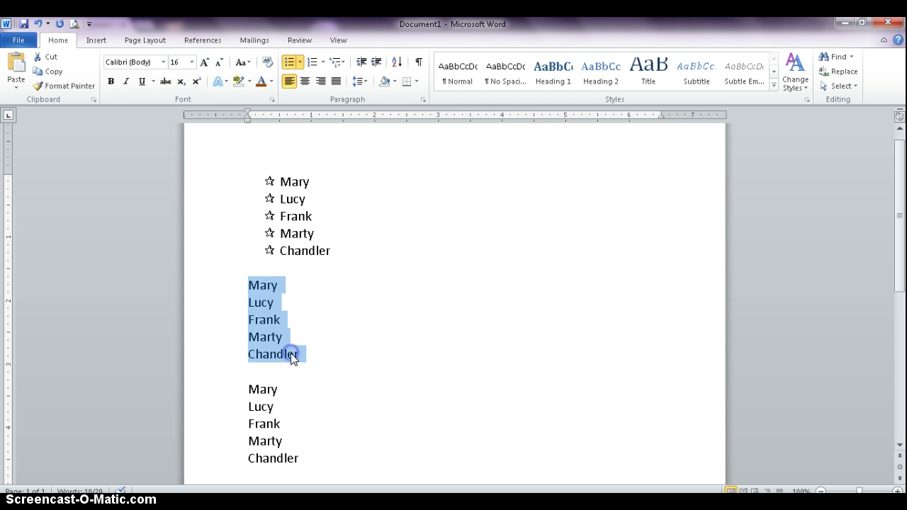
{"action": "left_click", "coordinate": [322, 65]}
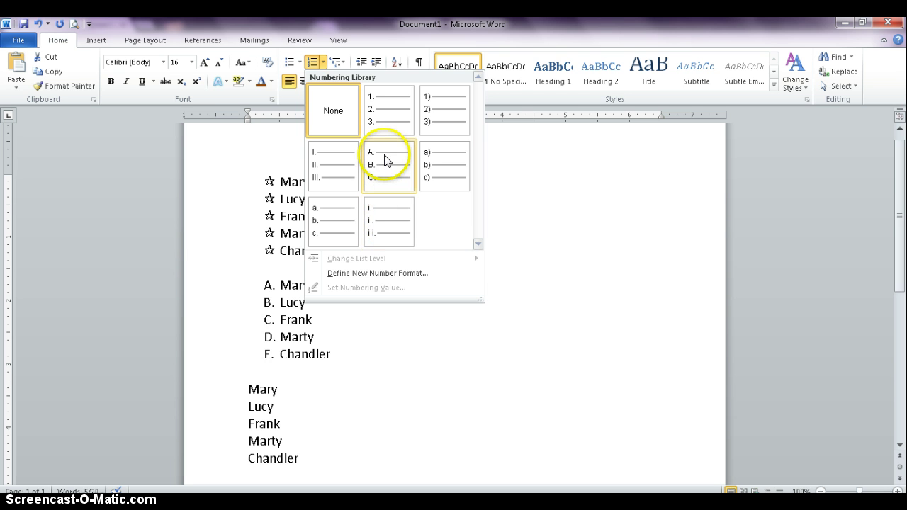
{"action": "left_click", "coordinate": [379, 99]}
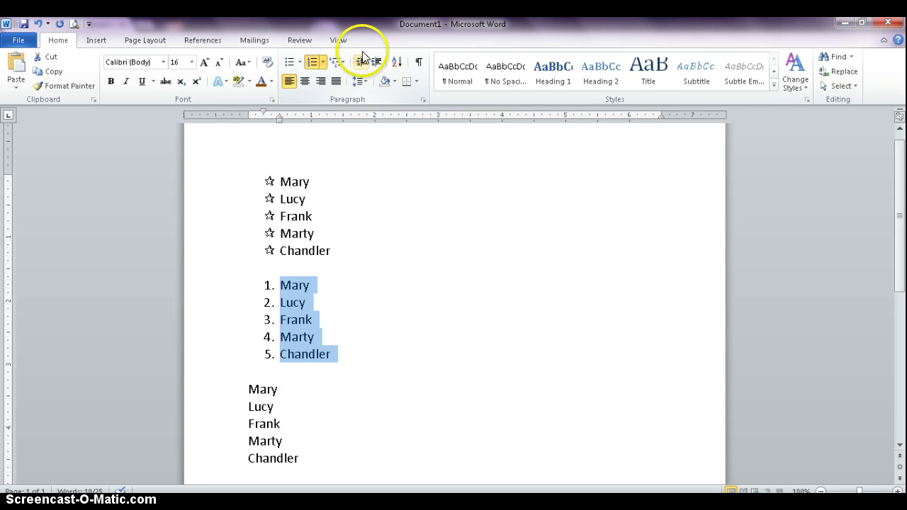
Sort the numbered second list by paragraphs as text in ascending order, with no header row.
{"action": "left_click", "coordinate": [398, 67]}
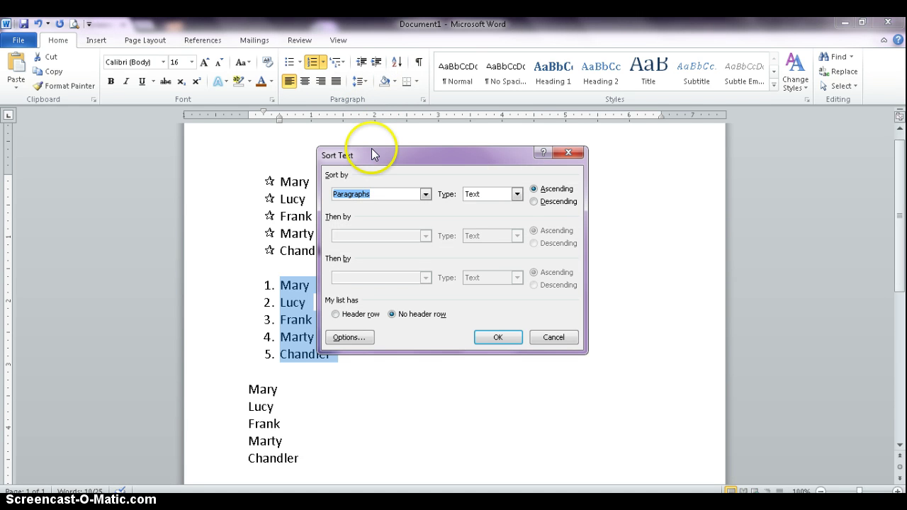
{"action": "left_click_drag", "start_coordinate": [375, 152], "coordinate": [548, 109]}
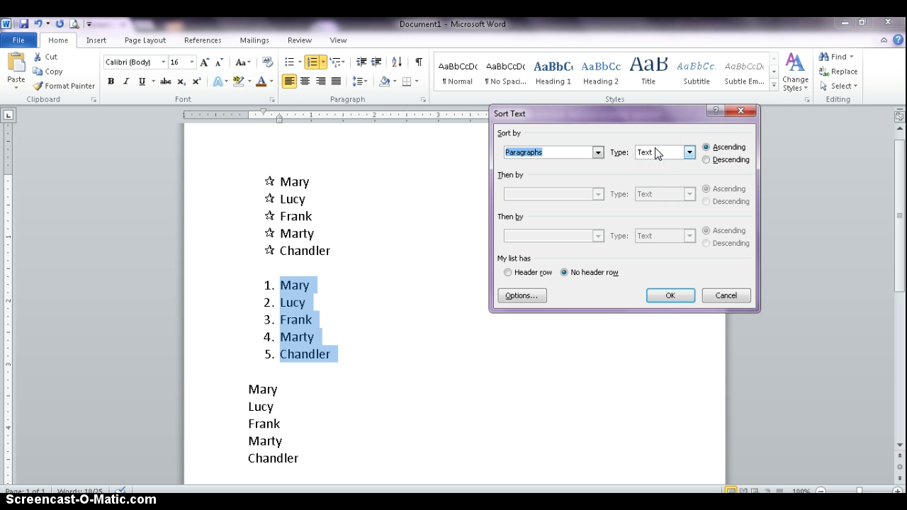
{"action": "left_click", "coordinate": [707, 161]}
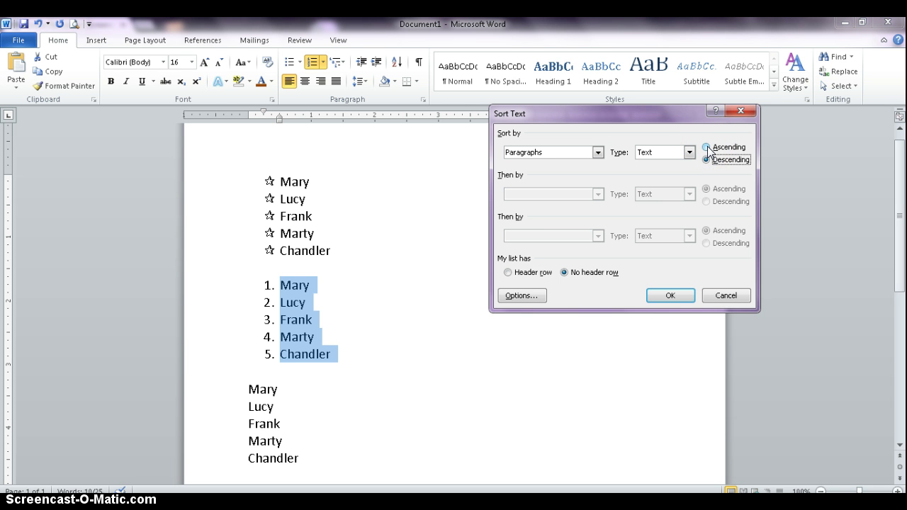
{"action": "left_click", "coordinate": [708, 148]}
{"action": "left_click", "coordinate": [677, 296]}
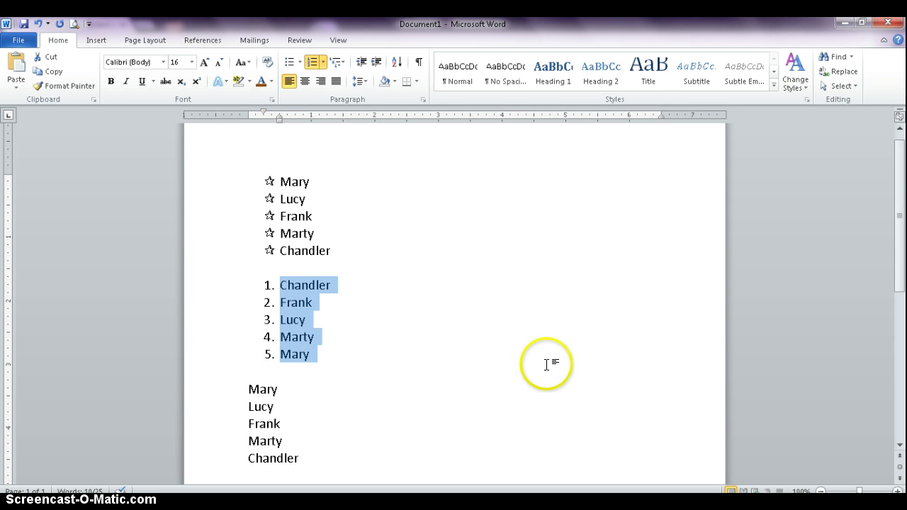
{"action": "left_click_drag", "start_coordinate": [900, 198], "coordinate": [900, 209]}
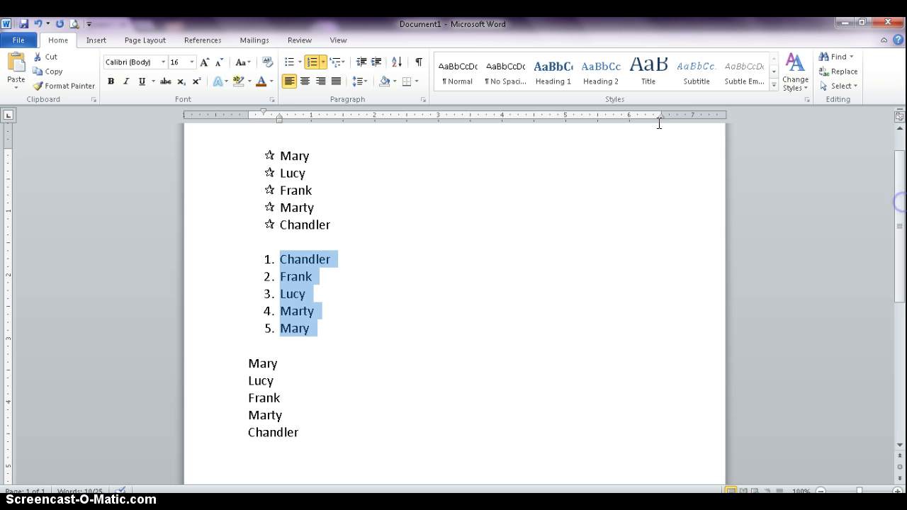
{"action": "left_click", "coordinate": [339, 63]}
{"action": "mouse_move", "coordinate": [395, 251]}
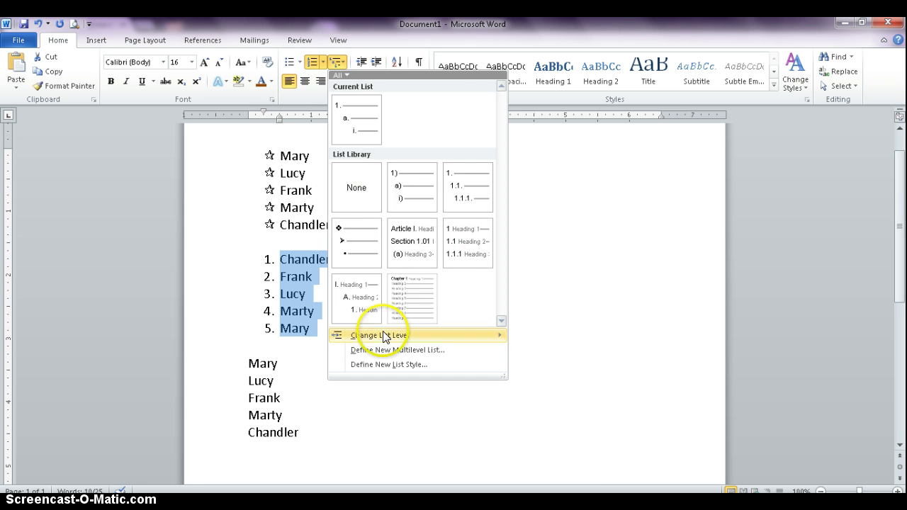
{"action": "left_click", "coordinate": [338, 63]}
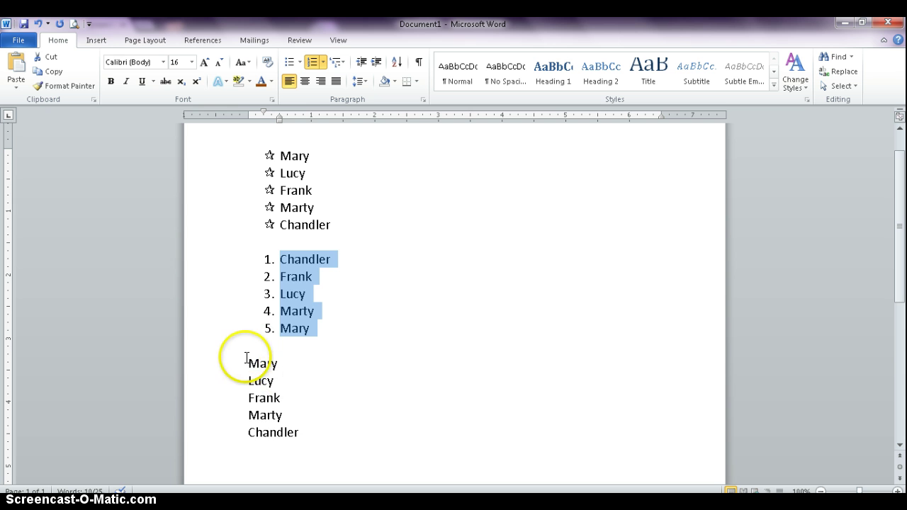
Increase the indent of only the second and fourth names in the third list, and decrease it again.
{"action": "left_click_drag", "start_coordinate": [250, 362], "coordinate": [273, 380]}
{"action": "left_click", "coordinate": [304, 390]}
{"action": "left_click", "coordinate": [250, 383]}
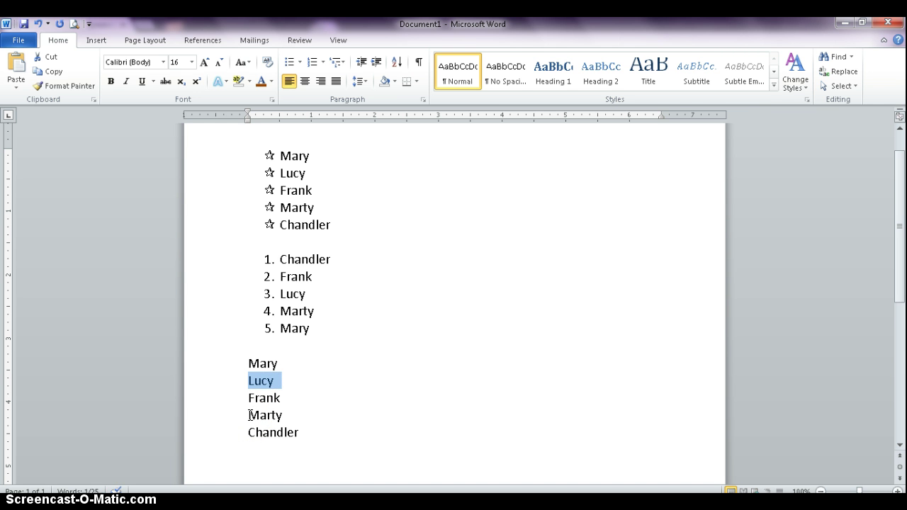
{"action": "left_click_drag", "start_coordinate": [251, 415], "coordinate": [281, 422]}
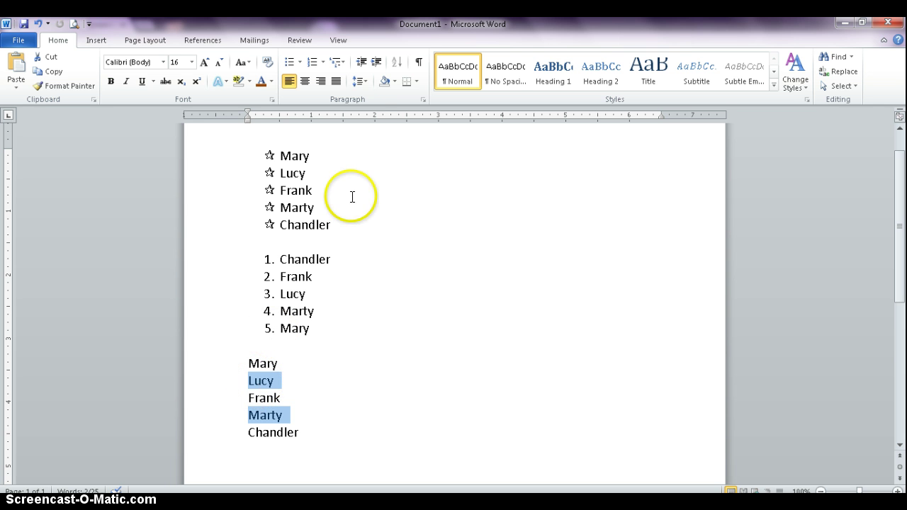
{"action": "left_click", "coordinate": [377, 63]}
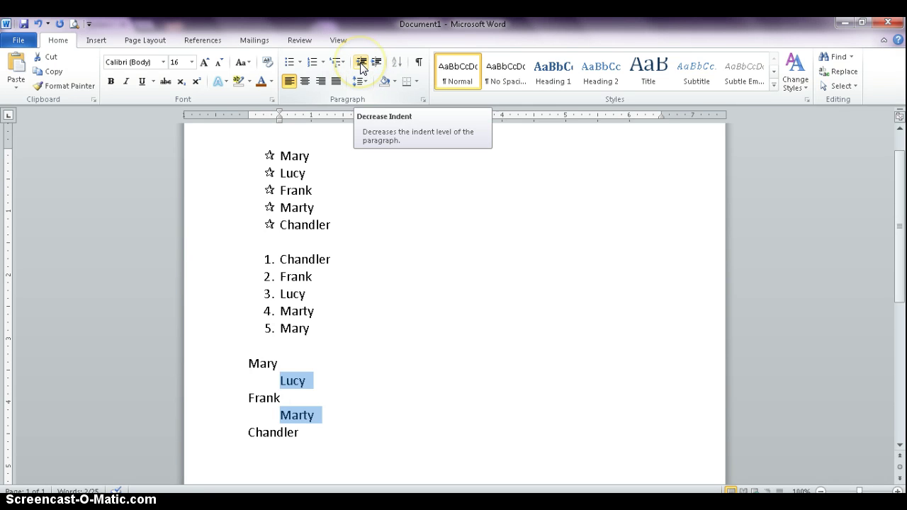
{"action": "left_click", "coordinate": [361, 64]}
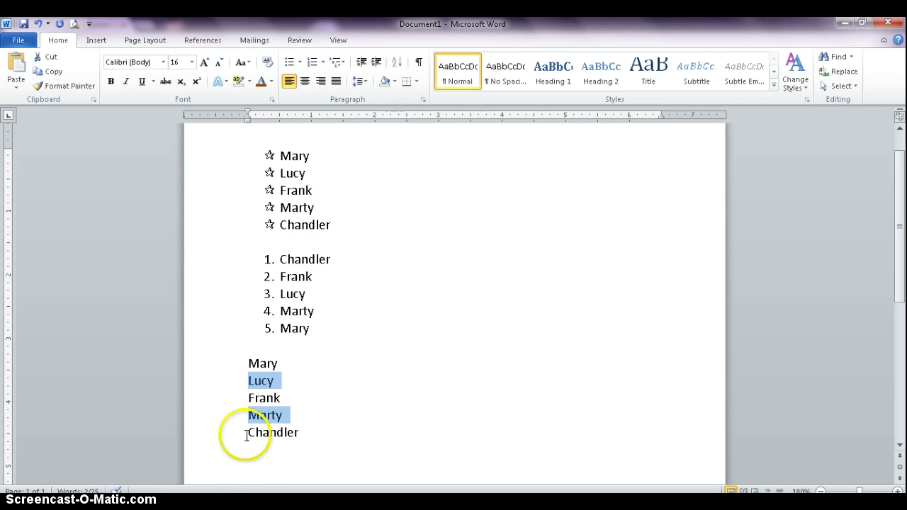
Select the whole third list of names and toggle the document's paragraph marks on and off.
{"action": "left_click", "coordinate": [268, 380]}
{"action": "left_click_drag", "start_coordinate": [247, 364], "coordinate": [338, 383]}
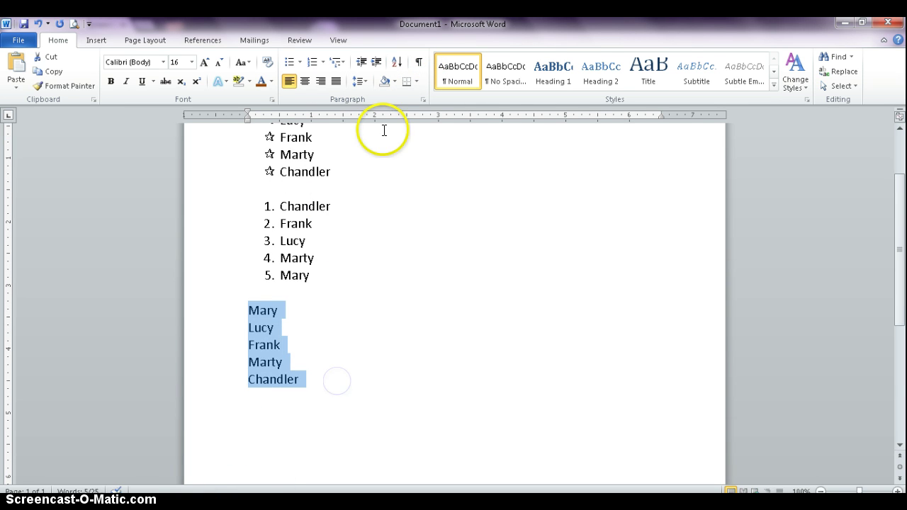
{"action": "left_click", "coordinate": [420, 63]}
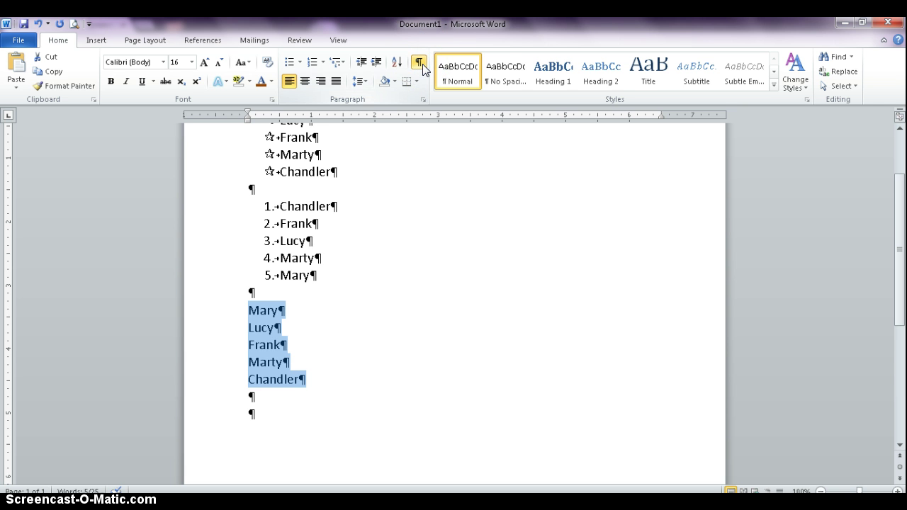
{"action": "left_click", "coordinate": [421, 63]}
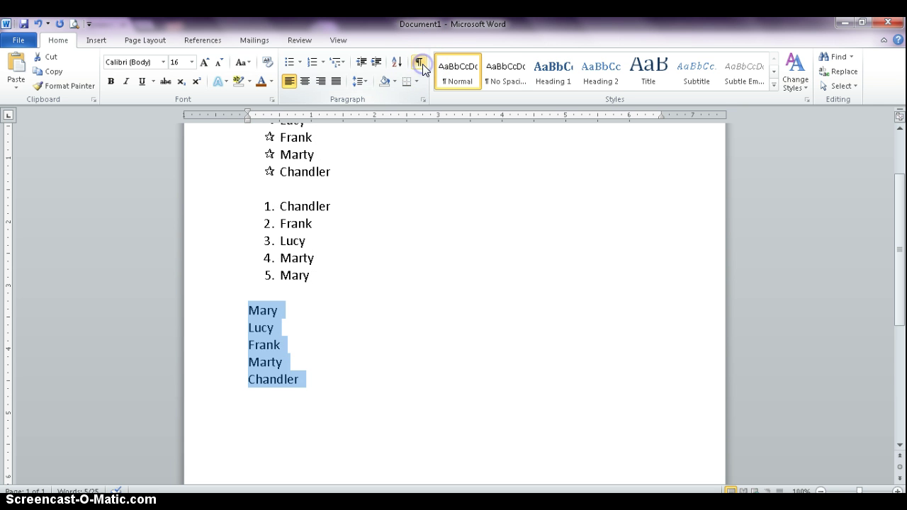
{"action": "left_click", "coordinate": [420, 63]}
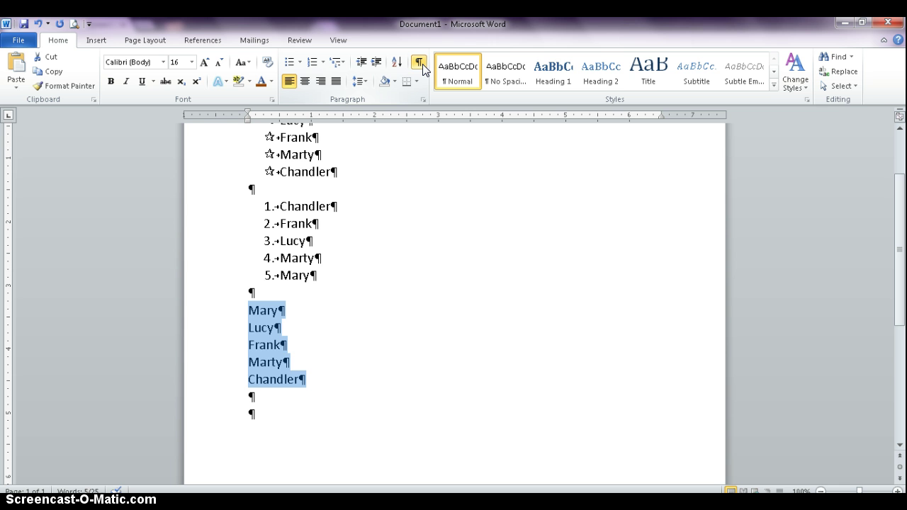
{"action": "left_click", "coordinate": [420, 64]}
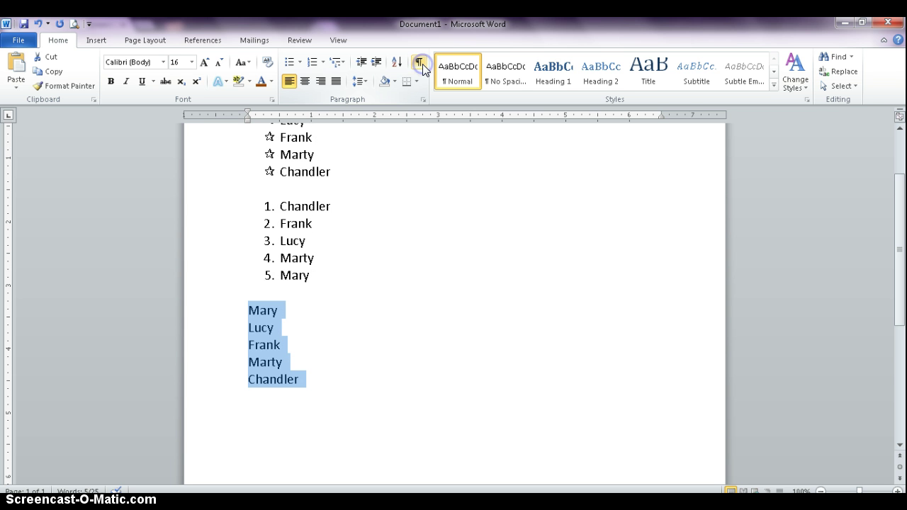
Try center, right and justified alignment on the third list, and set it back to left alignment.
{"action": "left_click", "coordinate": [304, 82]}
{"action": "left_click", "coordinate": [322, 82]}
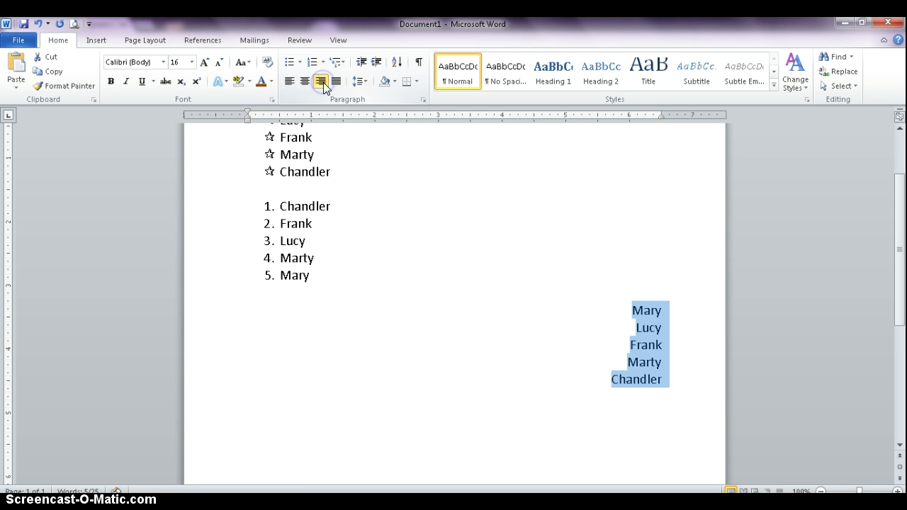
{"action": "left_click", "coordinate": [338, 82]}
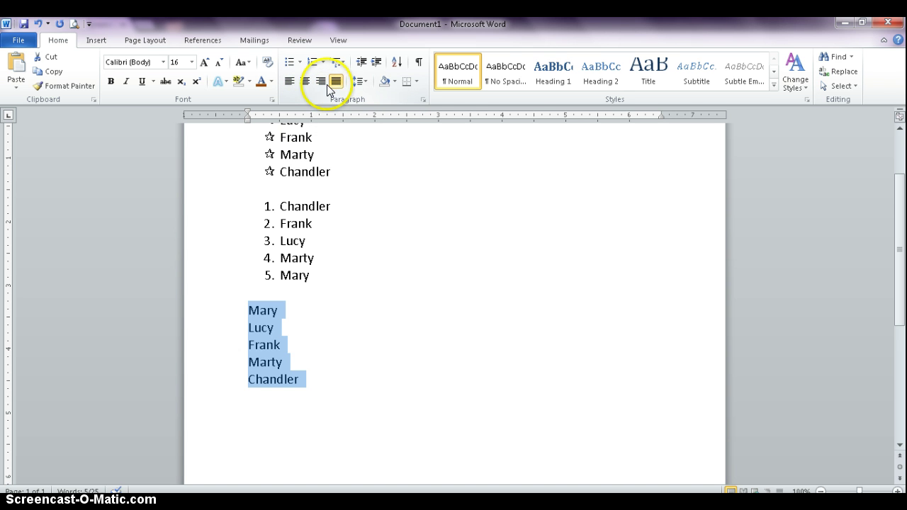
{"action": "left_click", "coordinate": [291, 83]}
Apply light gray paragraph shading to the third list of names and deselect it.
{"action": "left_click", "coordinate": [394, 82]}
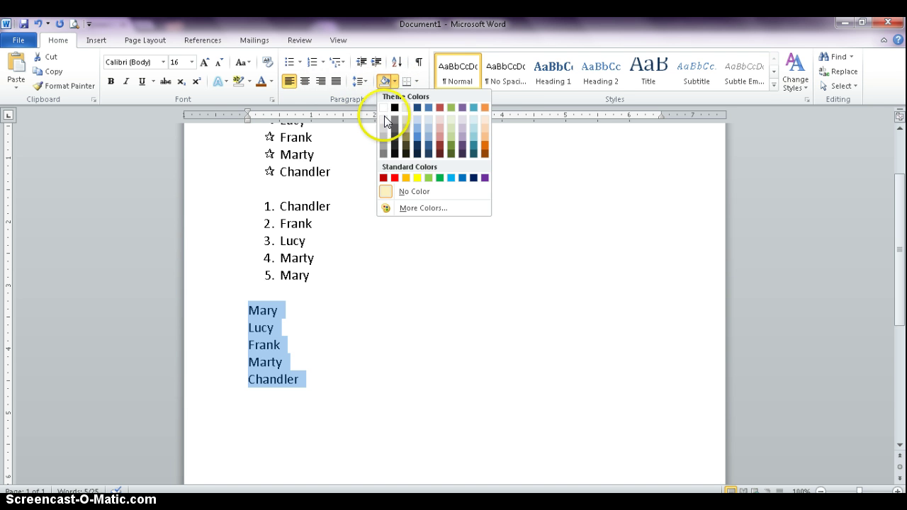
{"action": "left_click", "coordinate": [384, 126]}
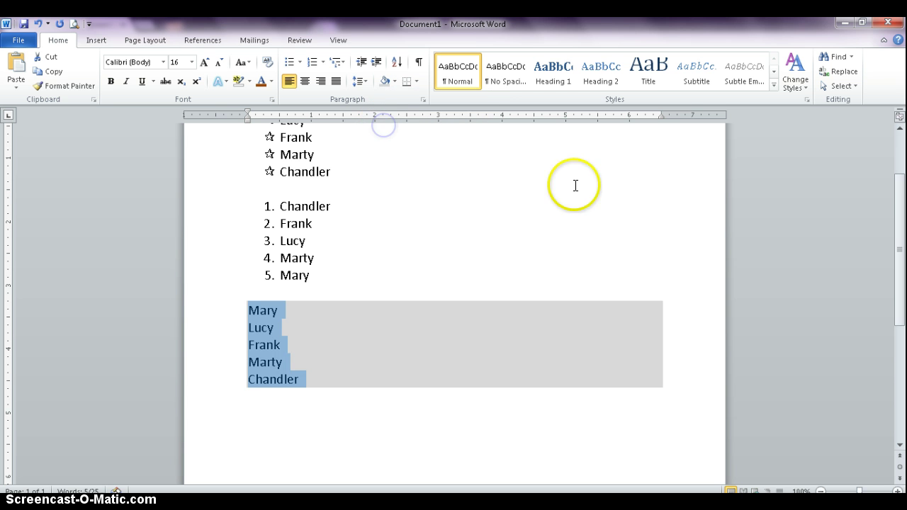
{"action": "left_click", "coordinate": [528, 429]}
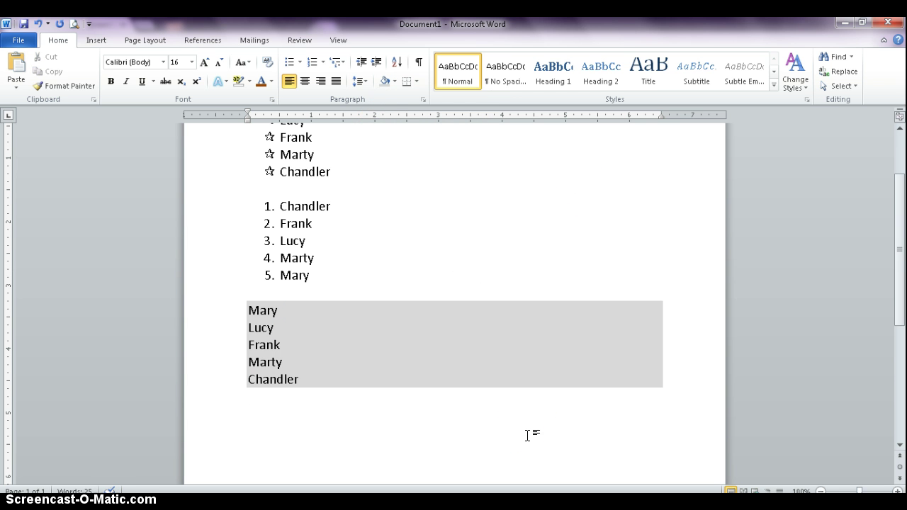
{"action": "left_click", "coordinate": [628, 273]}
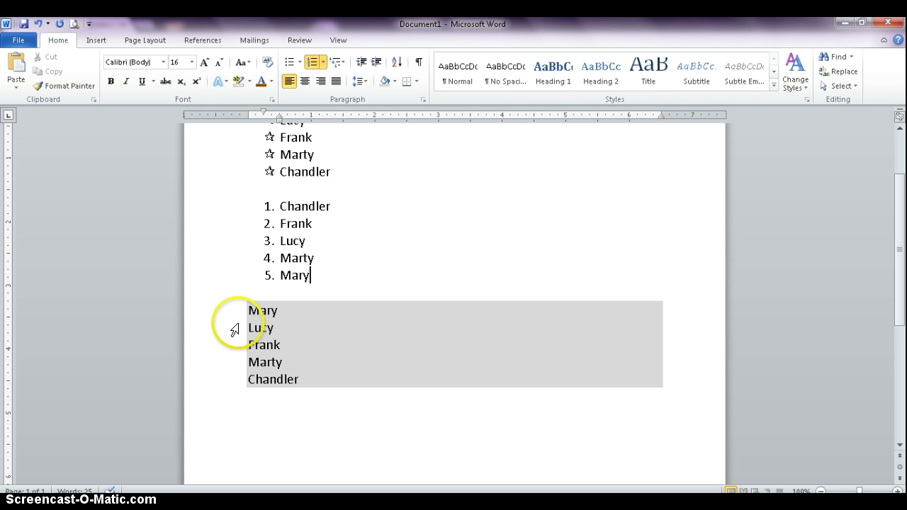
Select all five names in the shaded third list and add a bottom border.
{"action": "left_click", "coordinate": [417, 81]}
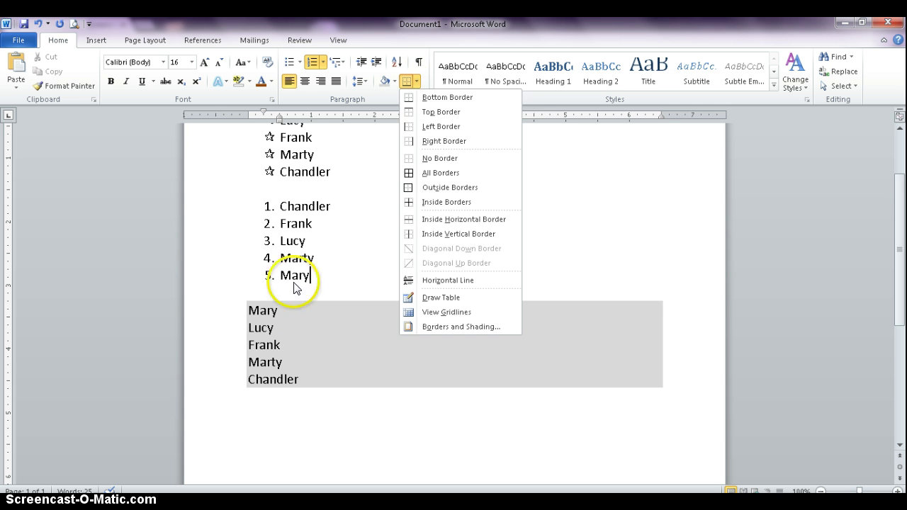
{"action": "left_click", "coordinate": [255, 317]}
{"action": "left_click_drag", "start_coordinate": [250, 311], "coordinate": [300, 379]}
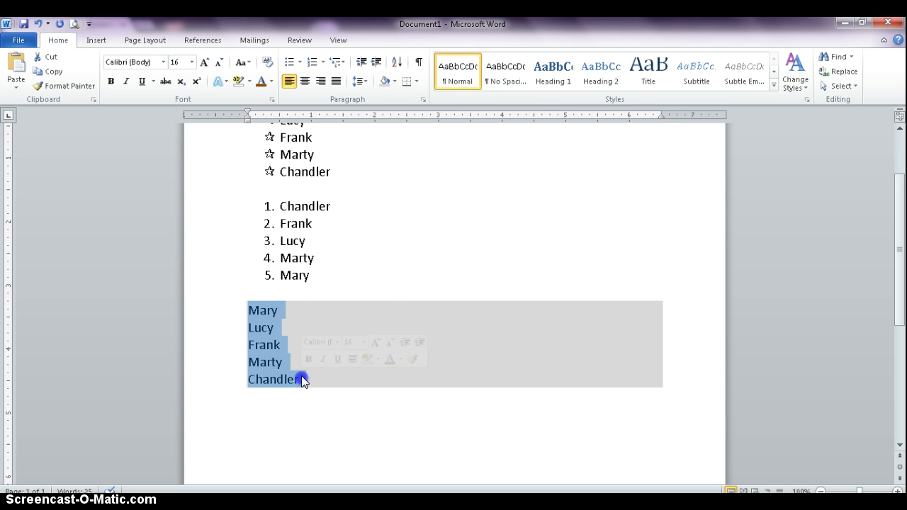
{"action": "left_click", "coordinate": [417, 83]}
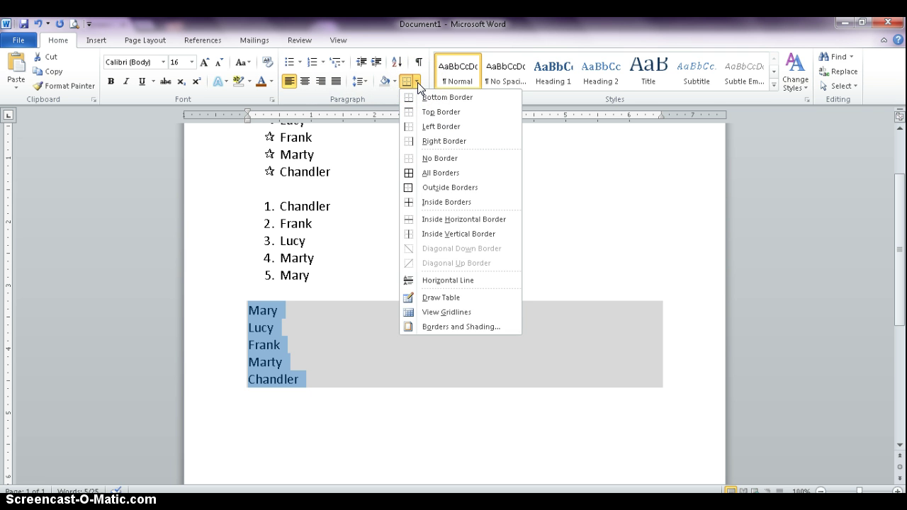
{"action": "left_click", "coordinate": [417, 97]}
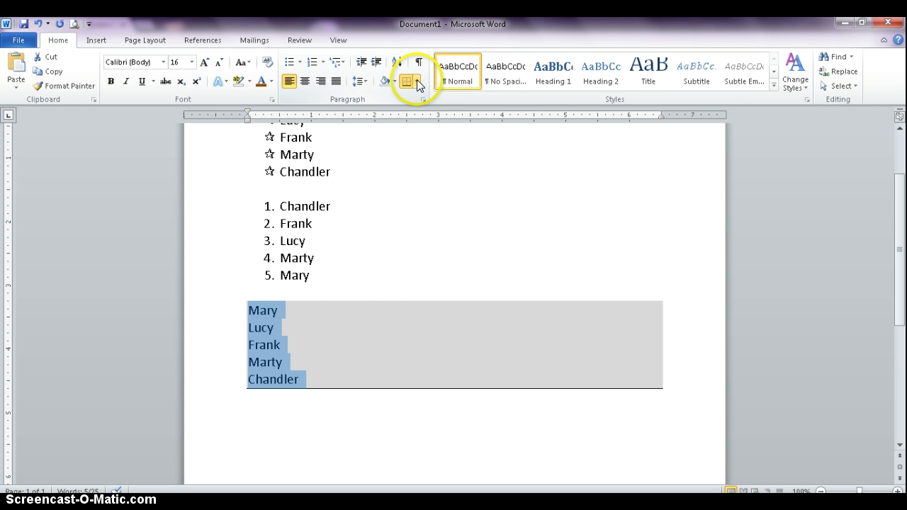
Add a left border to the shaded list, and apply outside borders around the whole block.
{"action": "left_click", "coordinate": [416, 80]}
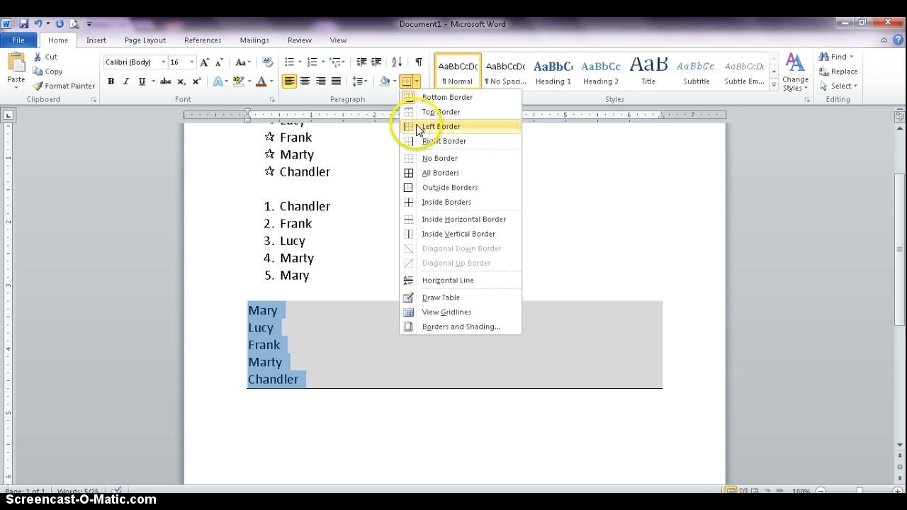
{"action": "left_click", "coordinate": [417, 126]}
{"action": "left_click", "coordinate": [417, 82]}
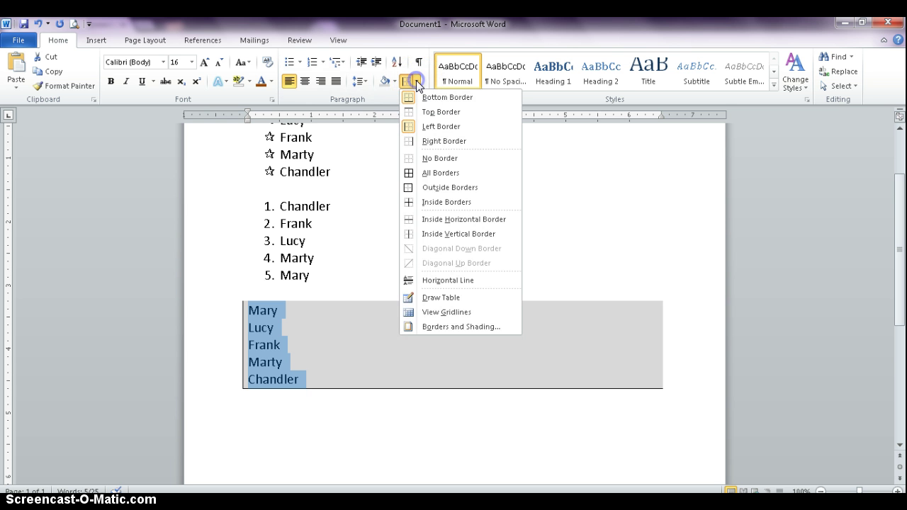
{"action": "left_click", "coordinate": [427, 186]}
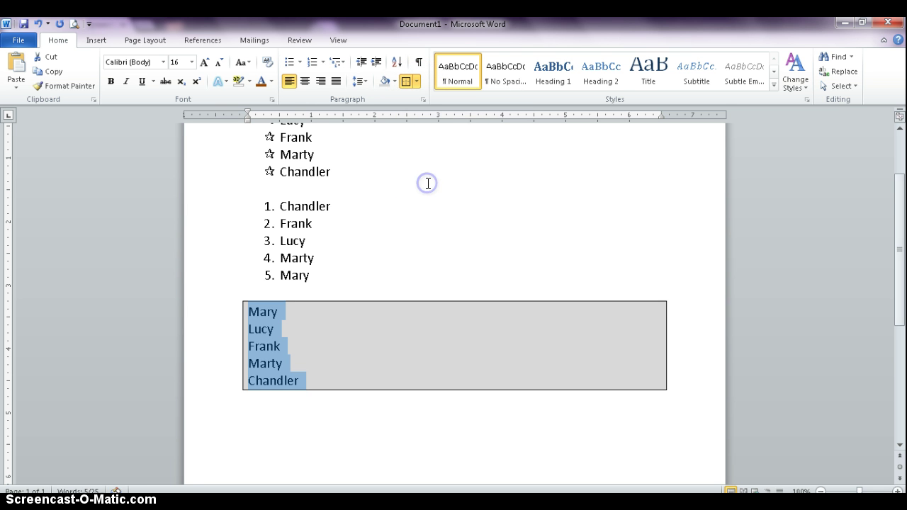
Open the Borders and Shading settings for the shaded list, look over the line styles and colors, and set the border width to 4 ½ pt.
{"action": "left_click", "coordinate": [417, 83]}
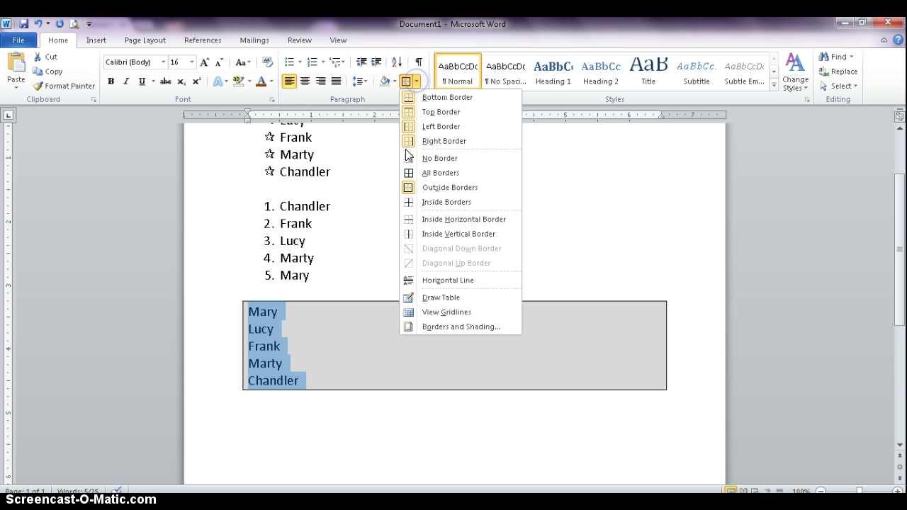
{"action": "left_click", "coordinate": [424, 327]}
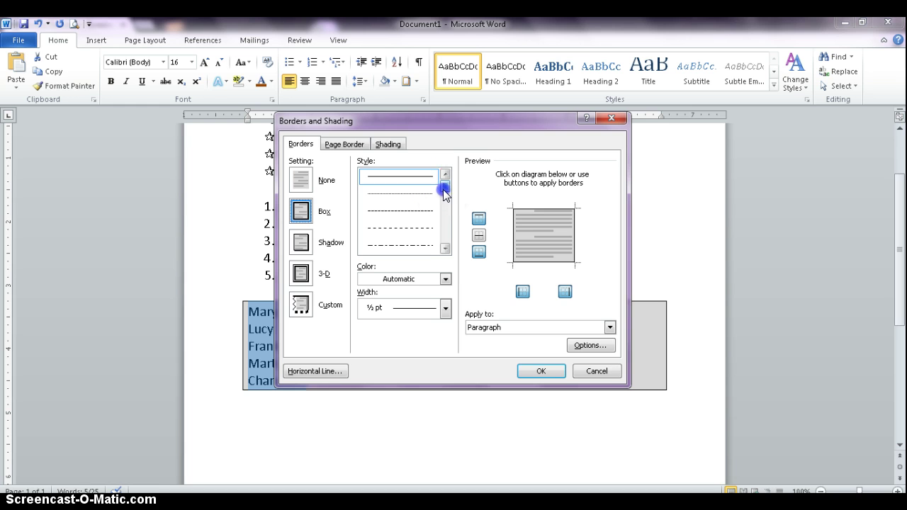
{"action": "left_click_drag", "start_coordinate": [443, 189], "coordinate": [443, 243]}
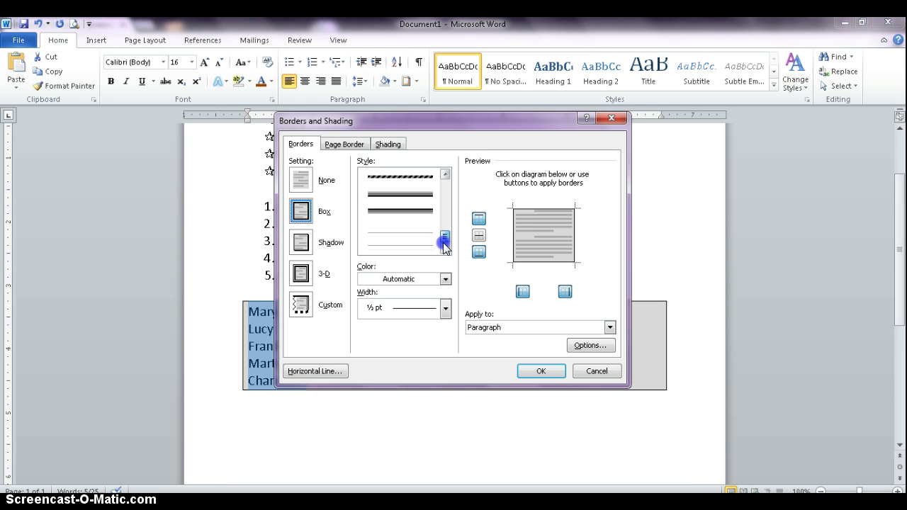
{"action": "left_click", "coordinate": [445, 279]}
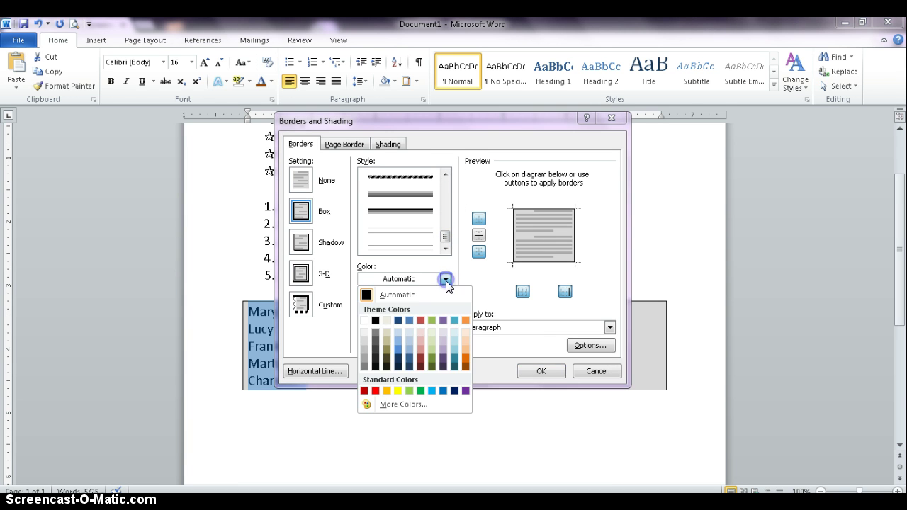
{"action": "left_click", "coordinate": [445, 279]}
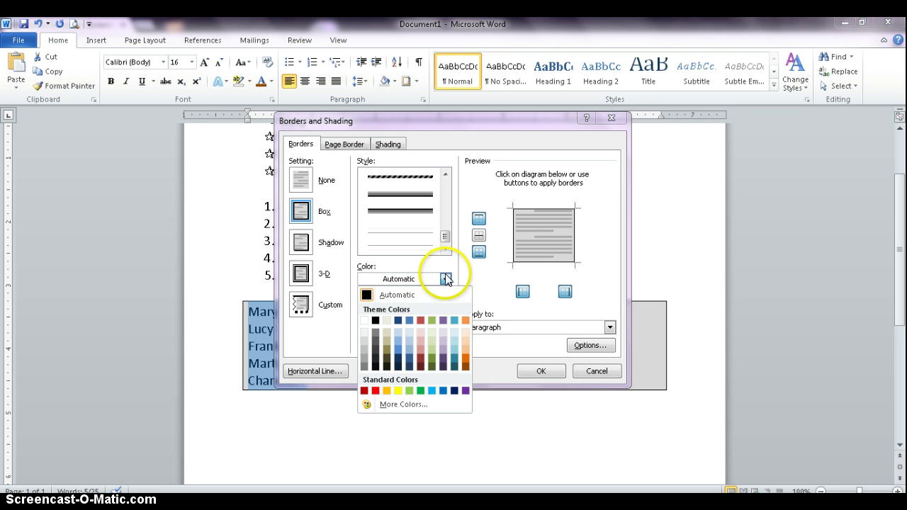
{"action": "left_click", "coordinate": [447, 308]}
{"action": "left_click", "coordinate": [446, 307]}
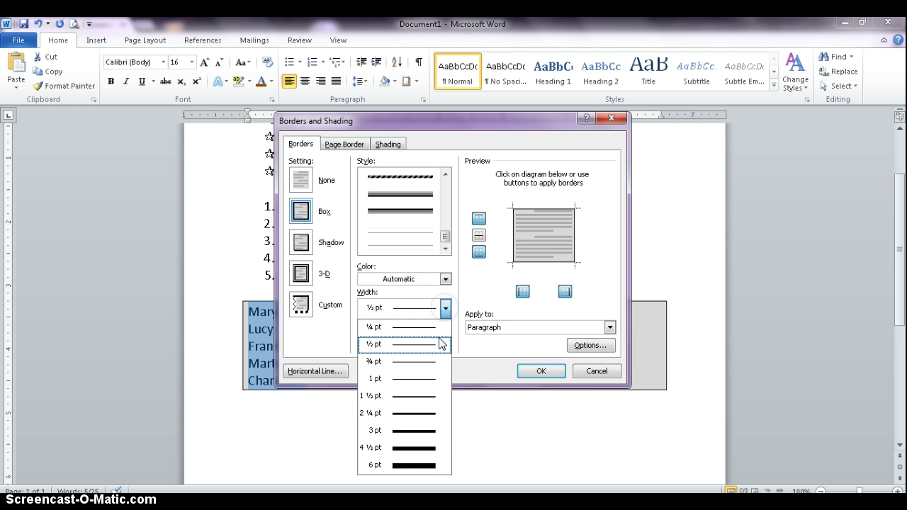
{"action": "left_click", "coordinate": [413, 448]}
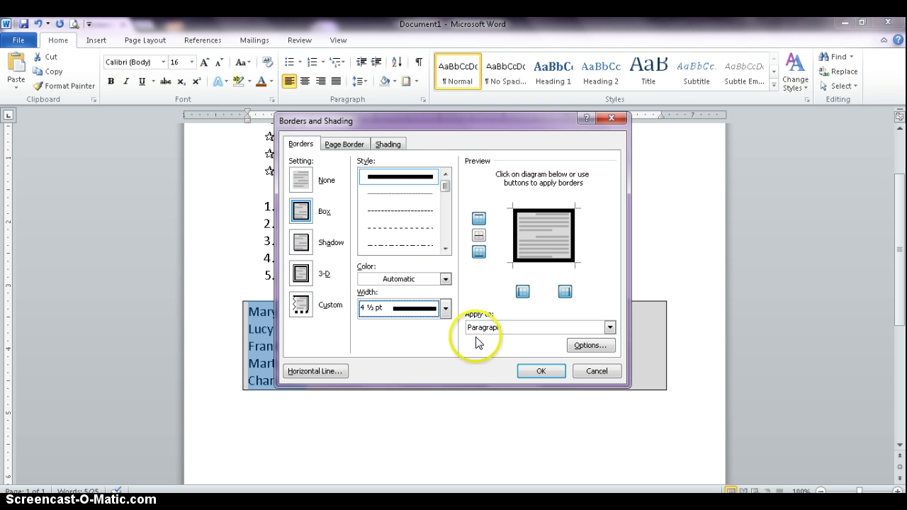
Preview the 3-D border setting for the shaded list and settle on Shadow.
{"action": "left_click", "coordinate": [301, 242]}
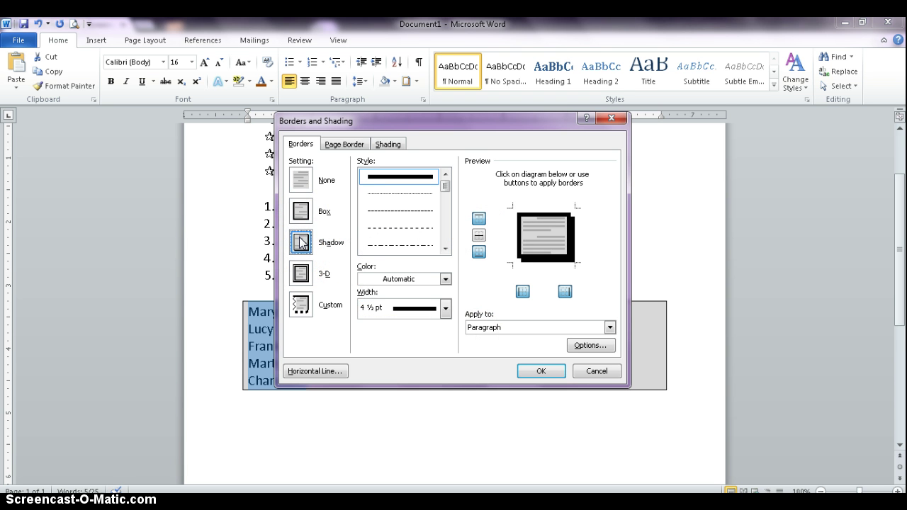
{"action": "left_click", "coordinate": [301, 274]}
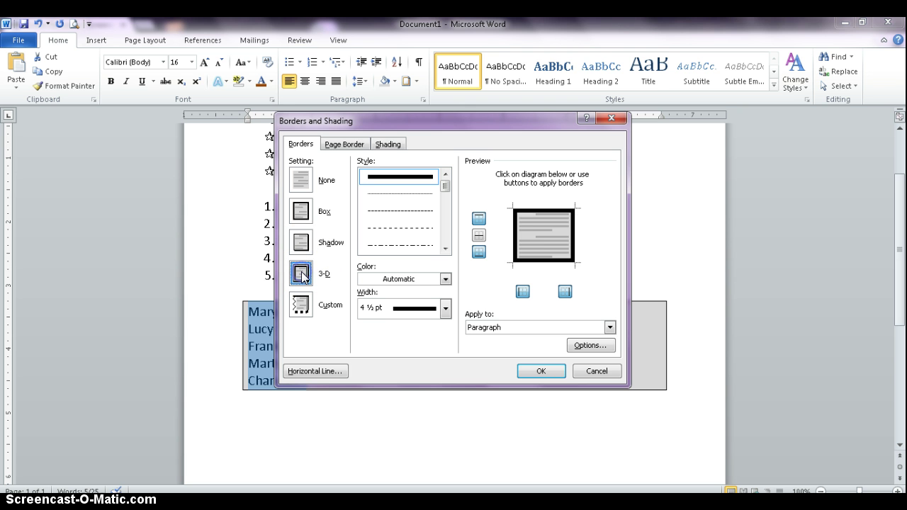
{"action": "left_click", "coordinate": [300, 242]}
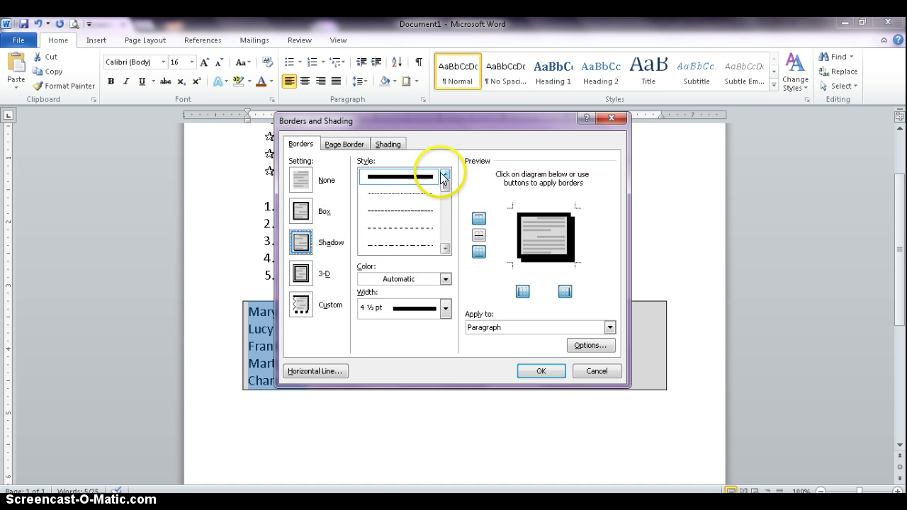
Give the shadow border a 3 pt thick-and-thin double line in dark gray, apply it to the shaded list and deselect the list.
{"action": "left_click_drag", "start_coordinate": [445, 178], "coordinate": [445, 202]}
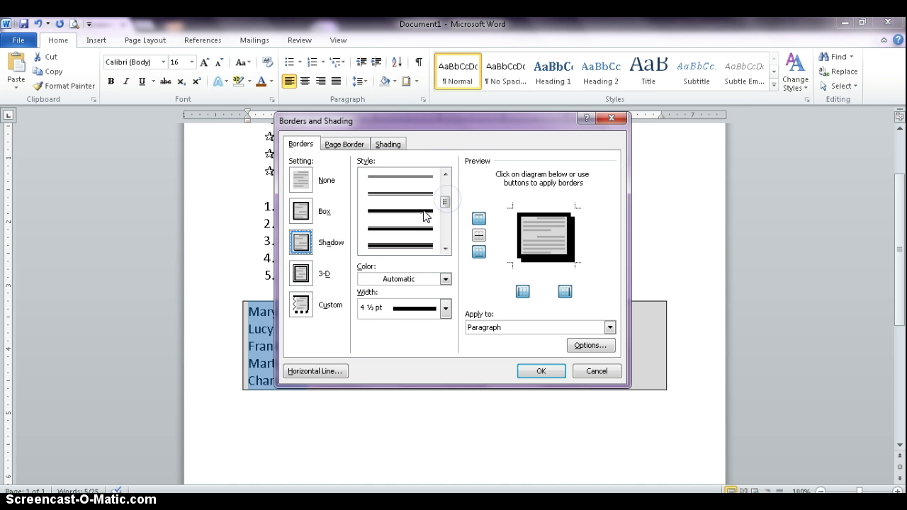
{"action": "left_click", "coordinate": [425, 216]}
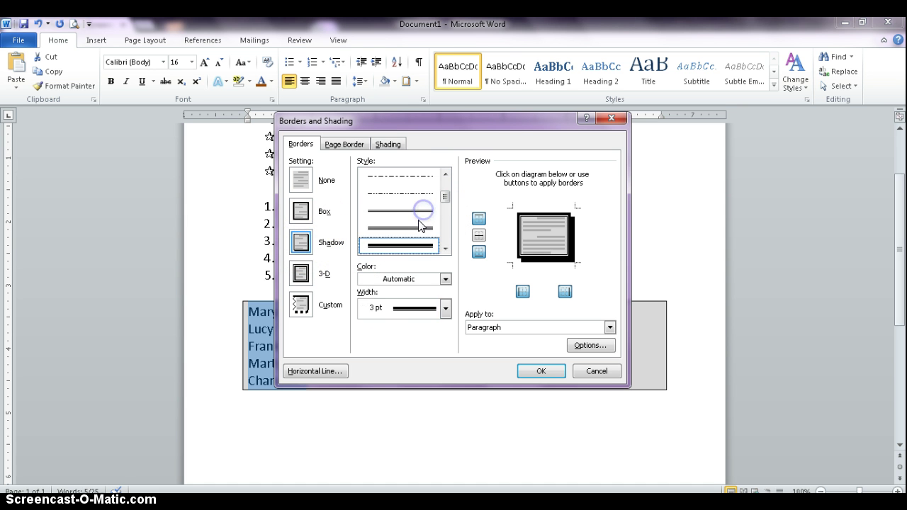
{"action": "left_click", "coordinate": [445, 279]}
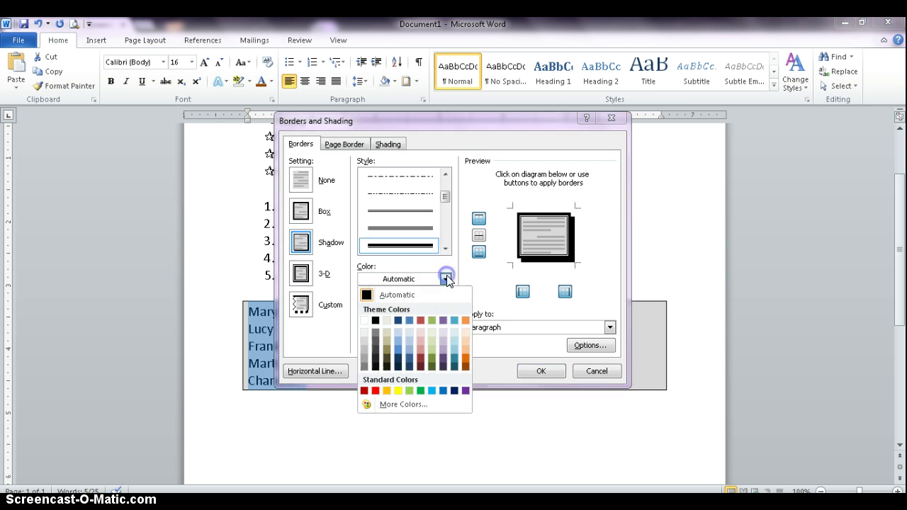
{"action": "left_click", "coordinate": [377, 343]}
{"action": "left_click", "coordinate": [541, 371]}
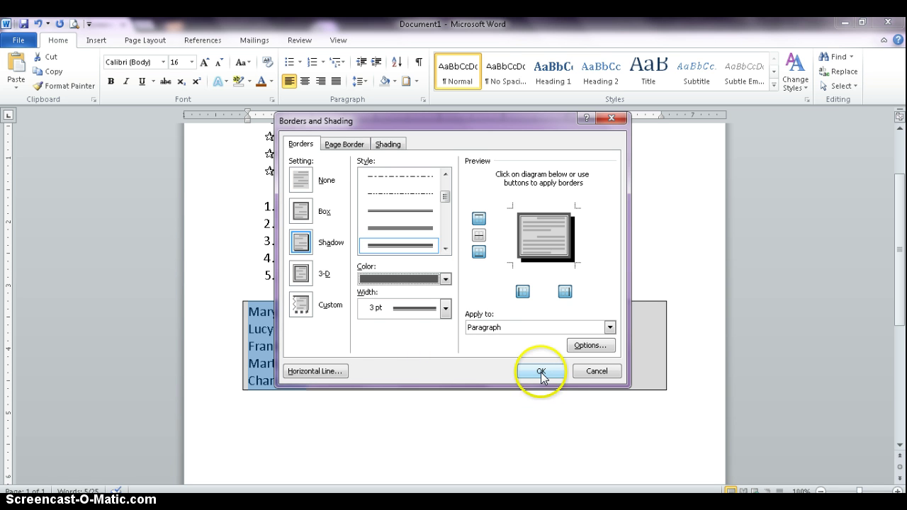
{"action": "left_click", "coordinate": [541, 371]}
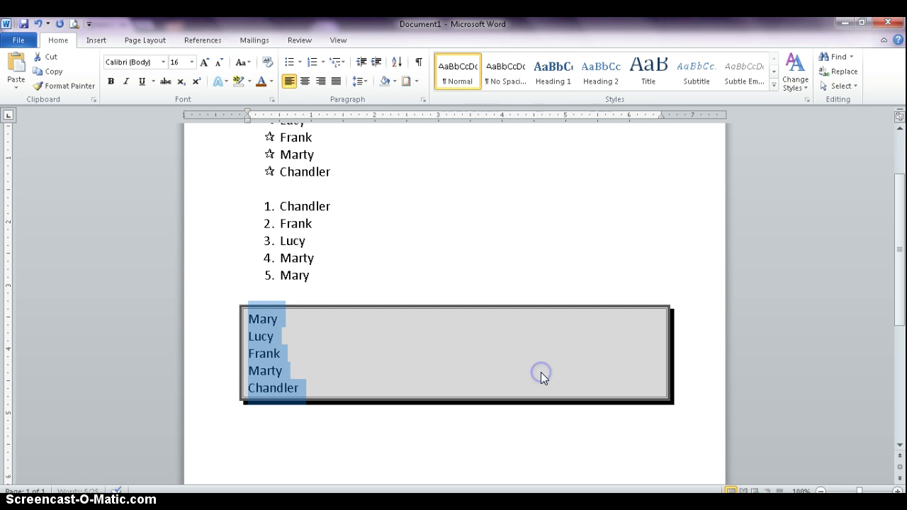
{"action": "left_click", "coordinate": [635, 244]}
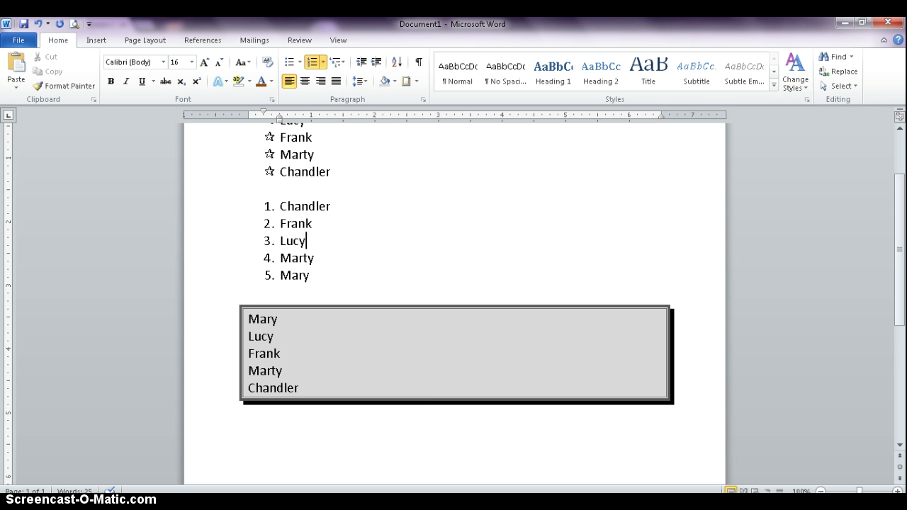
Check the paragraph settings without changing them, and enter about three lines of random filler letters below the shadow-bordered list.
{"action": "left_click", "coordinate": [422, 100]}
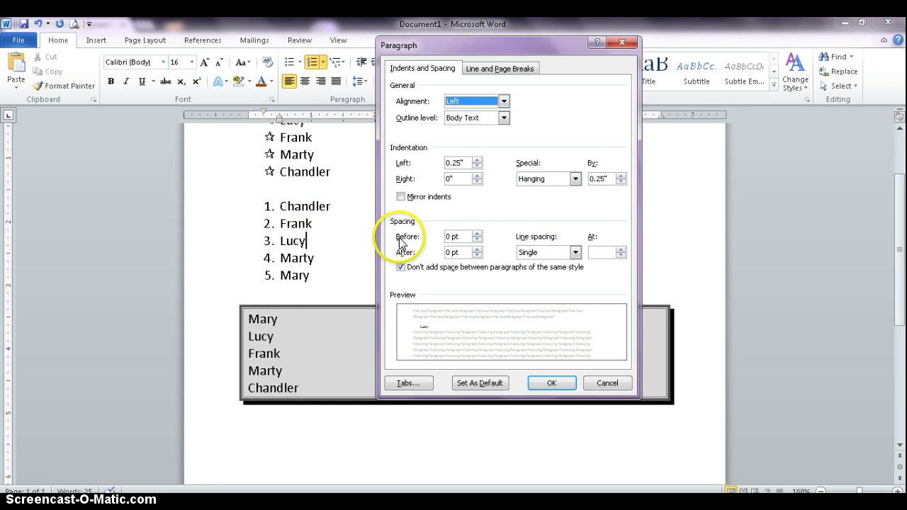
{"action": "left_click", "coordinate": [607, 383]}
{"action": "double_click", "coordinate": [226, 459]}
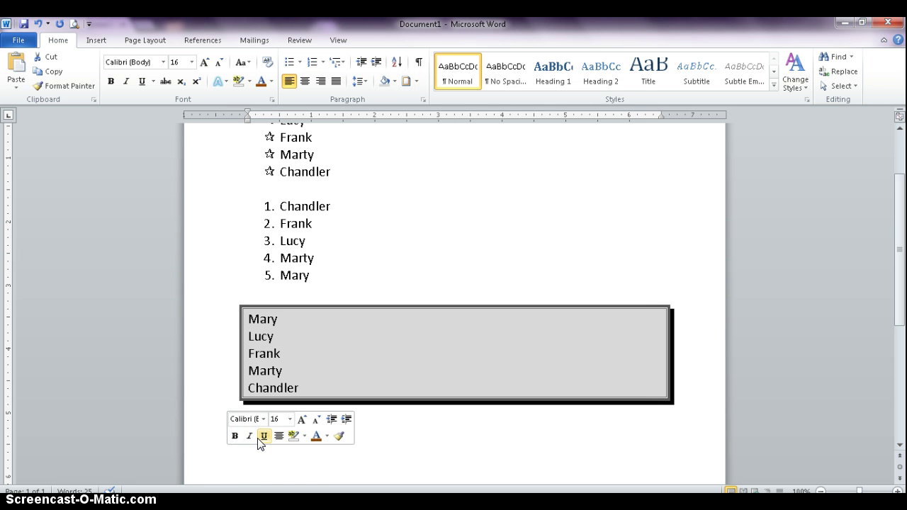
{"action": "left_click", "coordinate": [236, 453]}
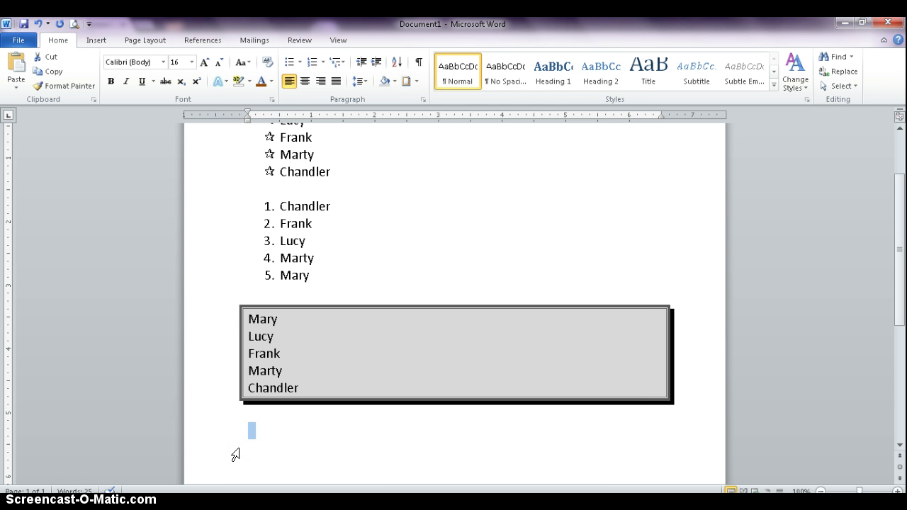
{"action": "type", "text": "jljkfdkfjdfjdljfdlkfdfjdkfkldfhdhfkfljdfhdkfhdkfjkadfhkadhfkadhfkadh"}
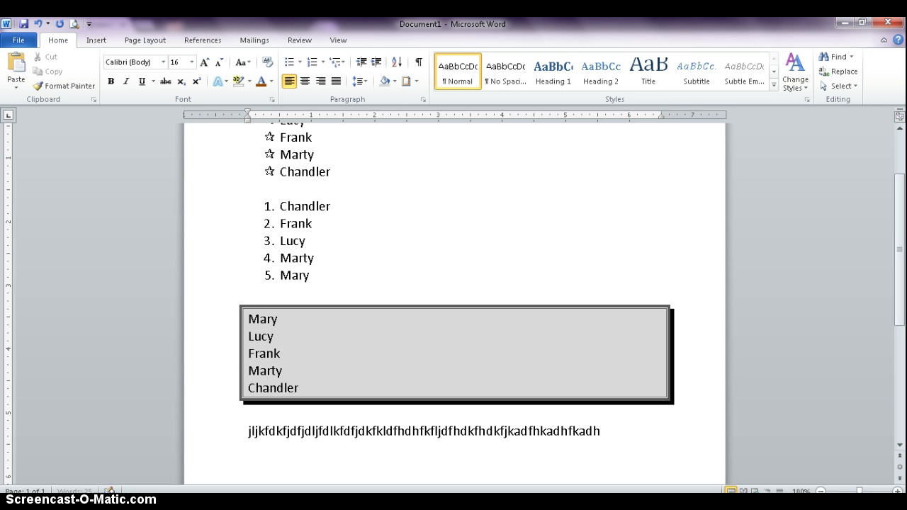
{"action": "type", "text": "ajsdhfkadhfkad"}
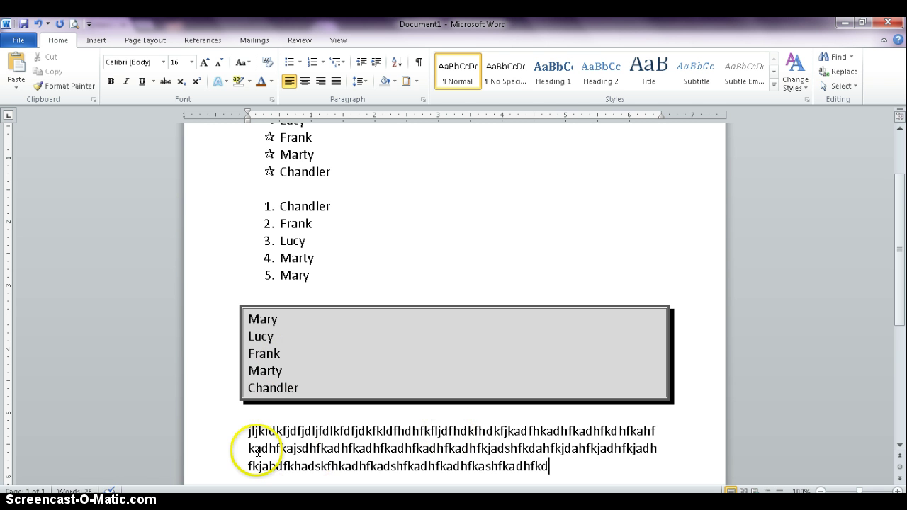
Select the whole filler paragraph and apply a special first-line indent of 0.5".
{"action": "left_click_drag", "start_coordinate": [247, 430], "coordinate": [551, 392]}
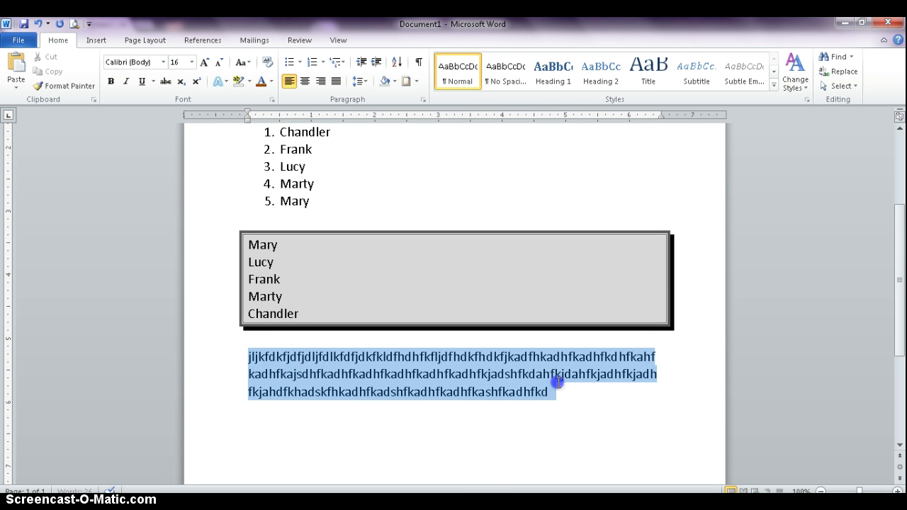
{"action": "left_click", "coordinate": [423, 99]}
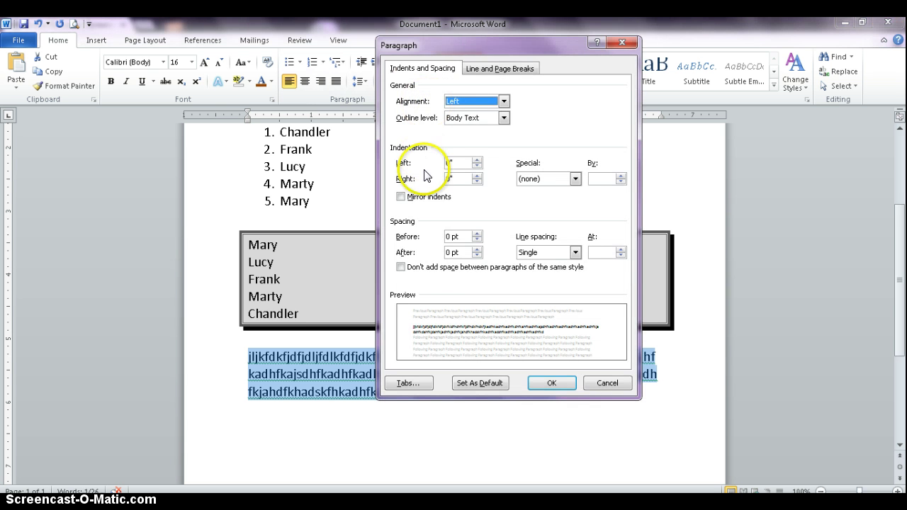
{"action": "left_click", "coordinate": [577, 178]}
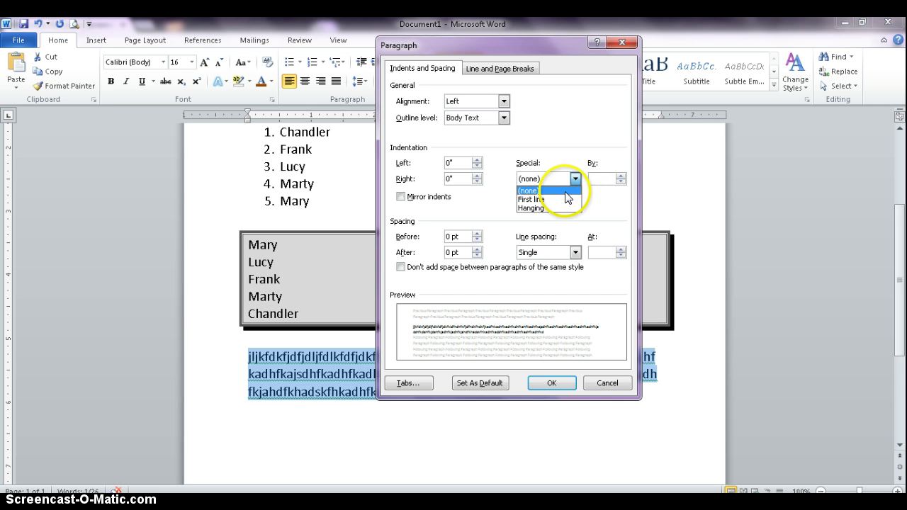
{"action": "left_click", "coordinate": [565, 199]}
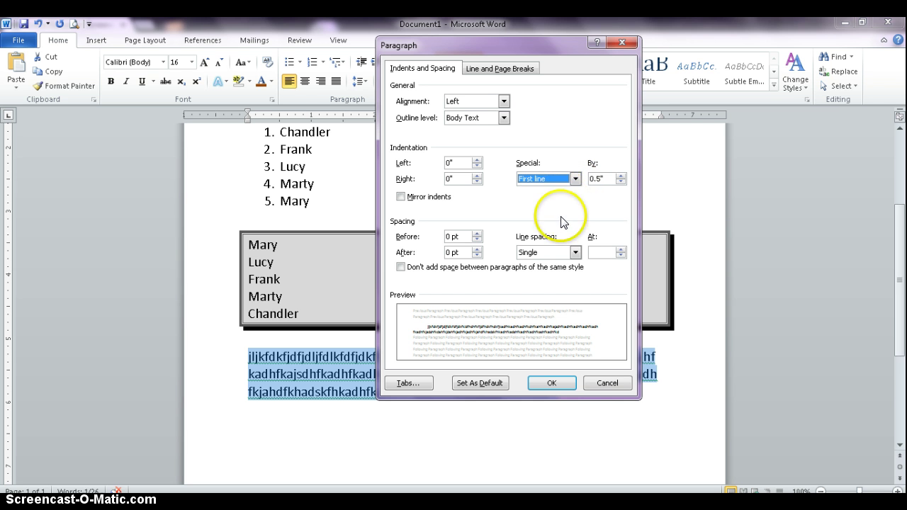
{"action": "left_click", "coordinate": [548, 380]}
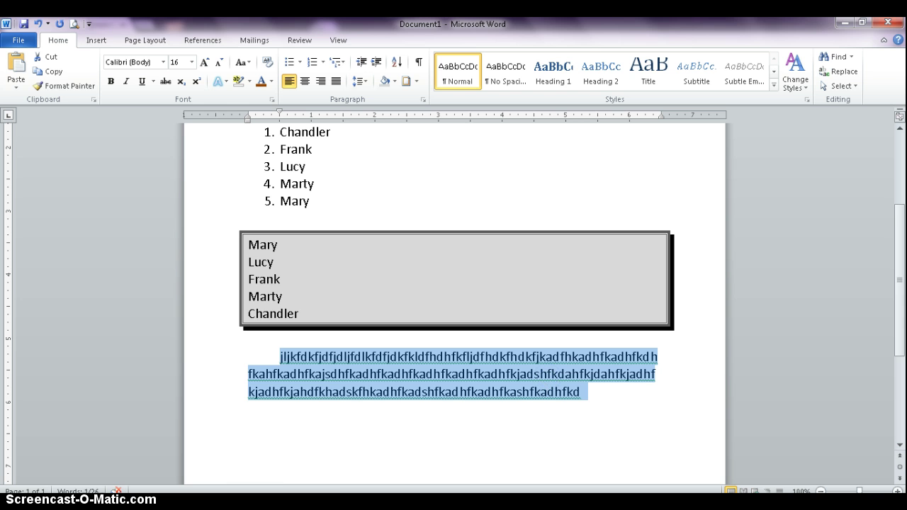
Add a second paragraph of random filler letters, about three lines long, directly below the first filler paragraph.
{"action": "mouse_move", "coordinate": [264, 505]}
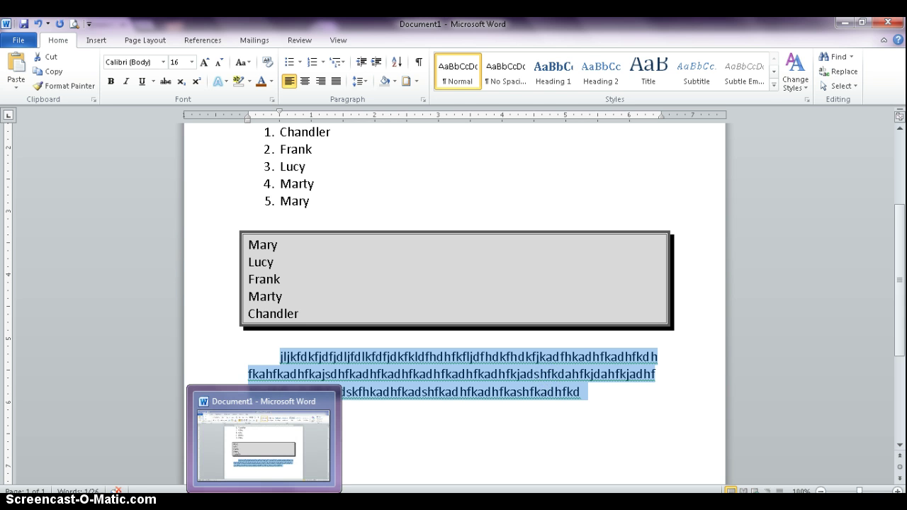
{"action": "left_click", "coordinate": [599, 392]}
{"action": "key", "text": "Return"}
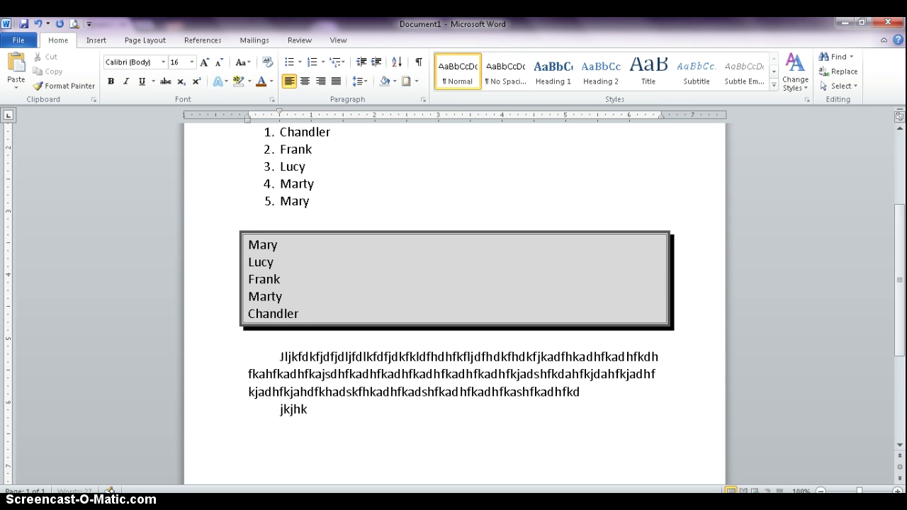
{"action": "type", "text": "jkjhkhfgkdgkfhgkdlfsgkfjdhgksfdlhgksdfhgkdsfhgklsdfh"}
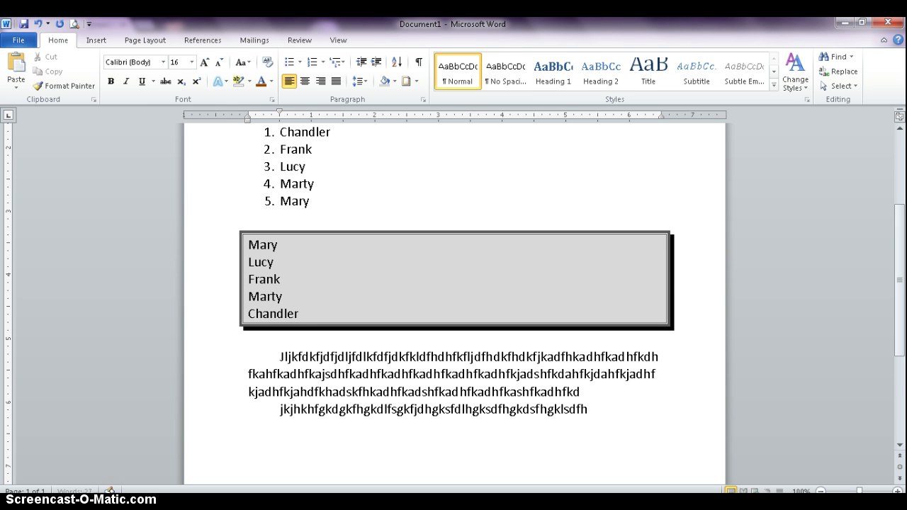
{"action": "type", "text": "gksfhgksfhgksfdhgkshdfkghsfdkhgksdfhgksdhgksdfhgkjsdhfgkshfgkhsfklghksdfhgksdhfgksfhh"}
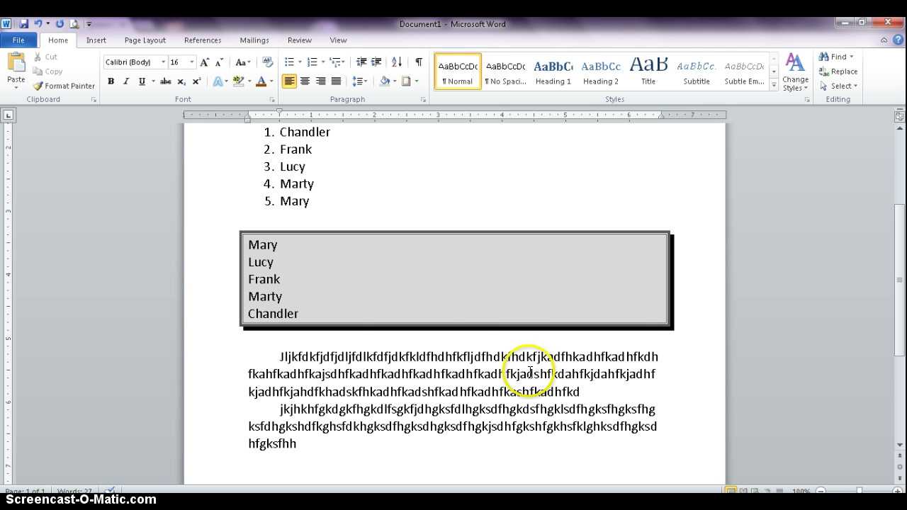
Select both filler paragraphs and set their special indentation to (none).
{"action": "left_click", "coordinate": [281, 357]}
{"action": "left_click_drag", "start_coordinate": [284, 362], "coordinate": [338, 462]}
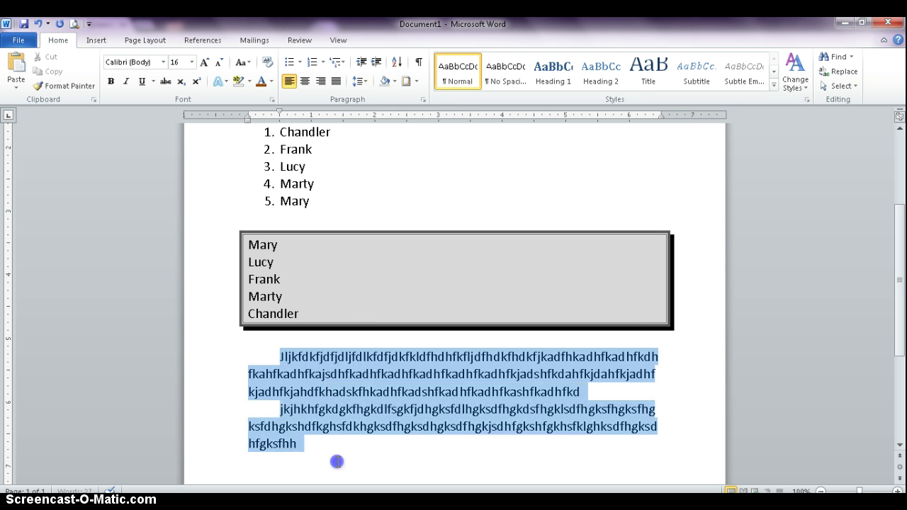
{"action": "left_click", "coordinate": [422, 101]}
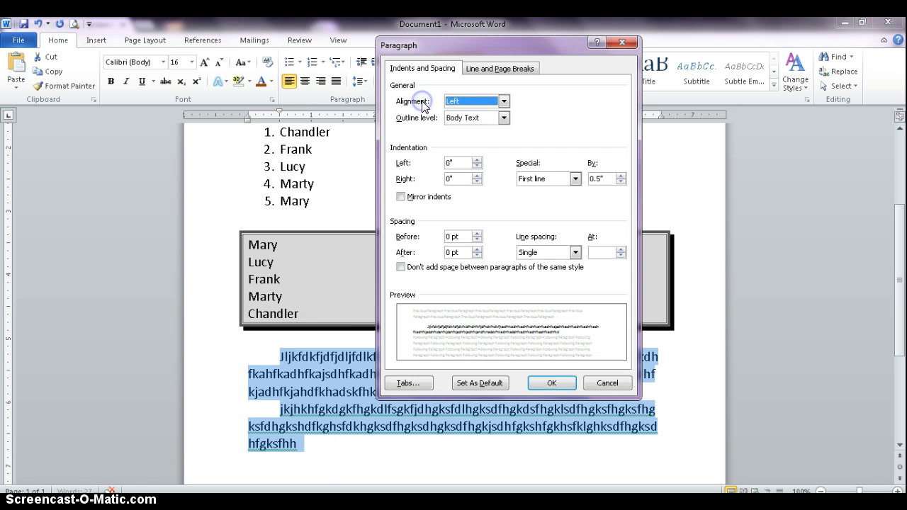
{"action": "left_click", "coordinate": [576, 178]}
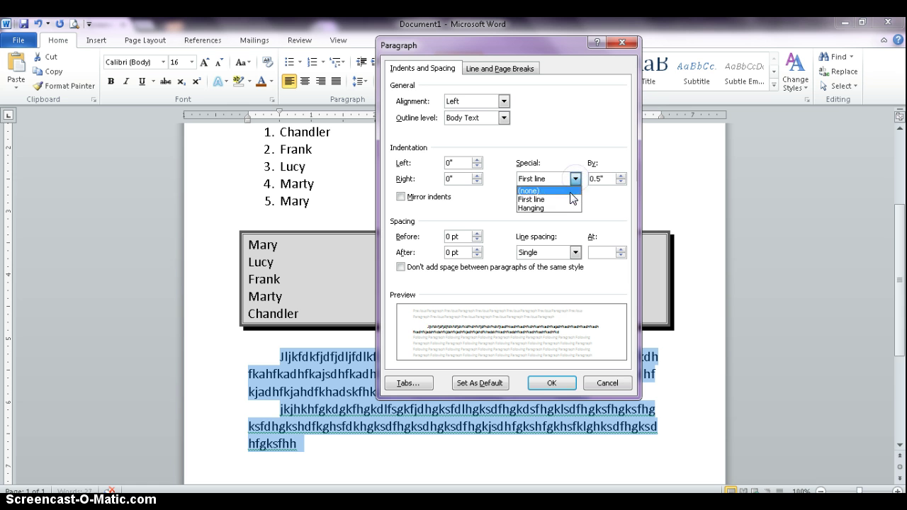
{"action": "left_click", "coordinate": [570, 191]}
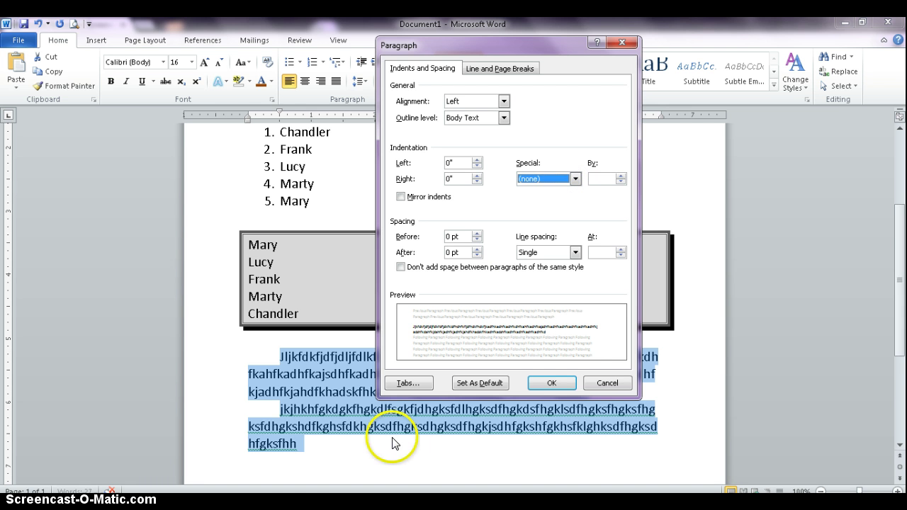
{"action": "left_click", "coordinate": [554, 383]}
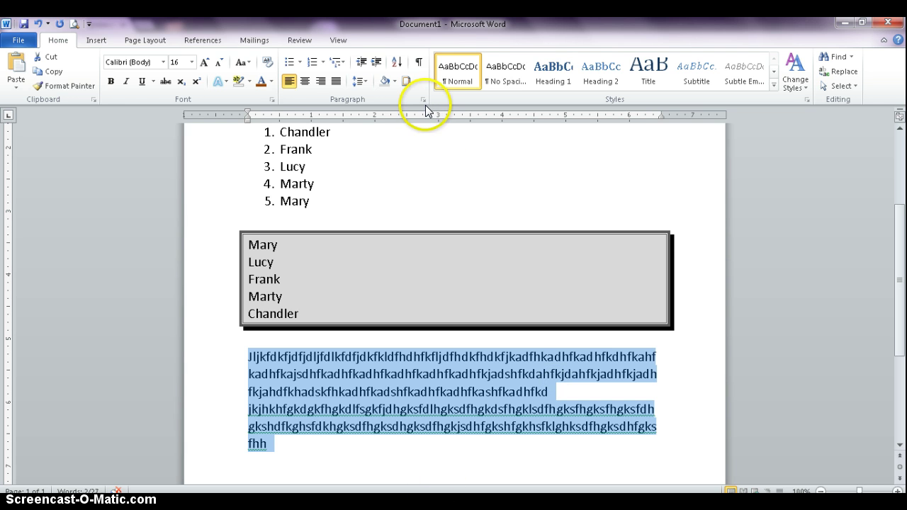
Apply a special hanging indent of 0.5" to both filler paragraphs and show the formatting marks.
{"action": "left_click", "coordinate": [423, 100]}
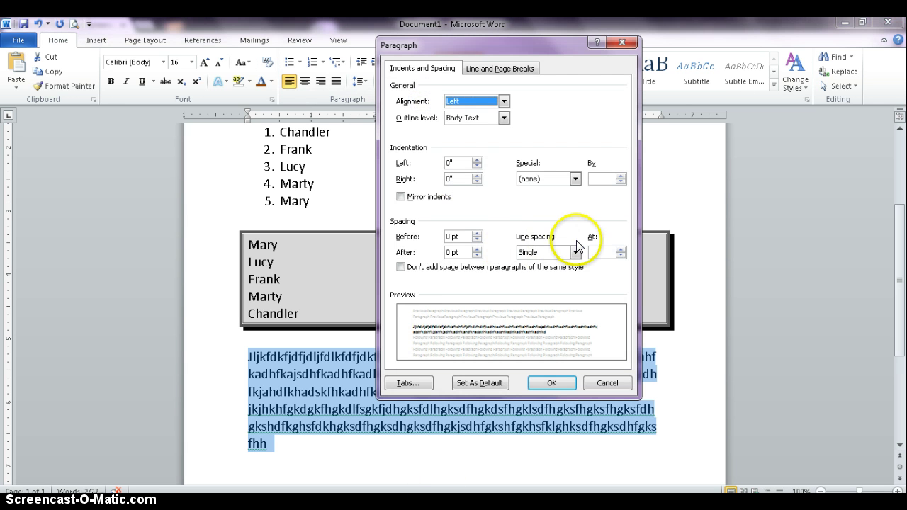
{"action": "left_click", "coordinate": [575, 180]}
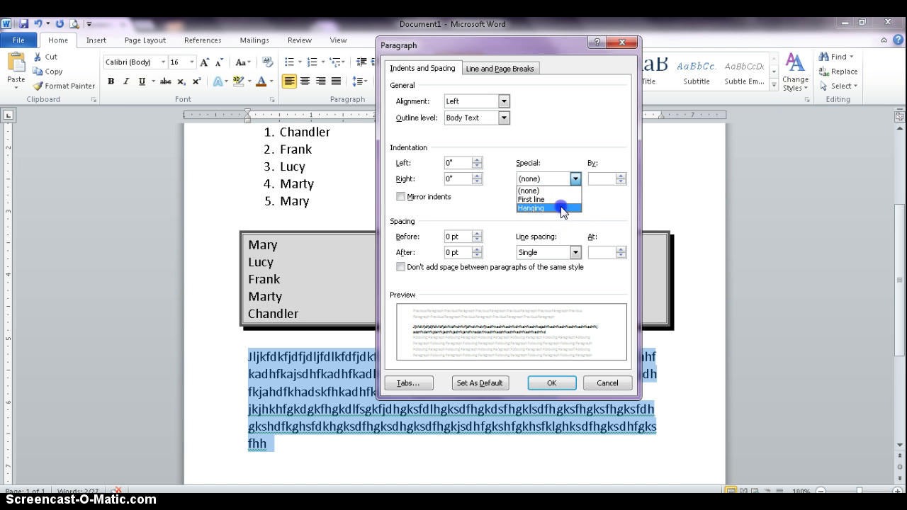
{"action": "left_click", "coordinate": [562, 208]}
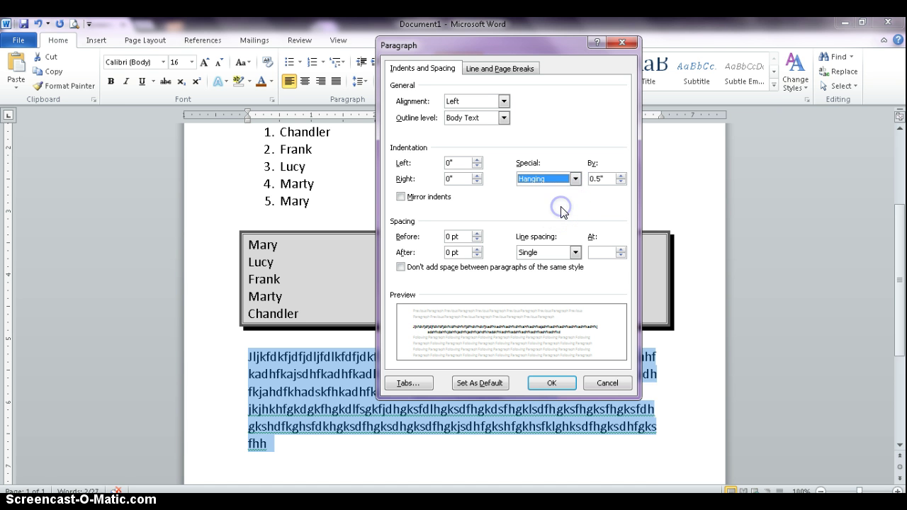
{"action": "left_click", "coordinate": [549, 385]}
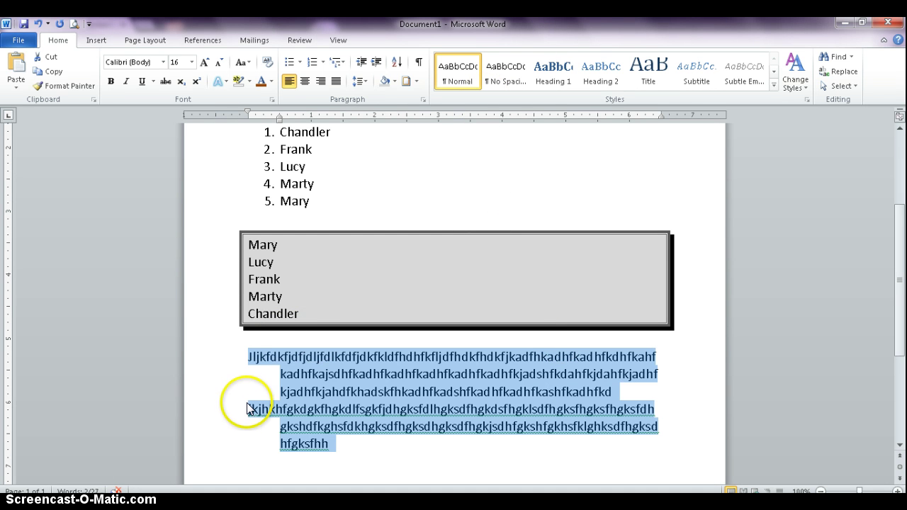
{"action": "left_click", "coordinate": [418, 63]}
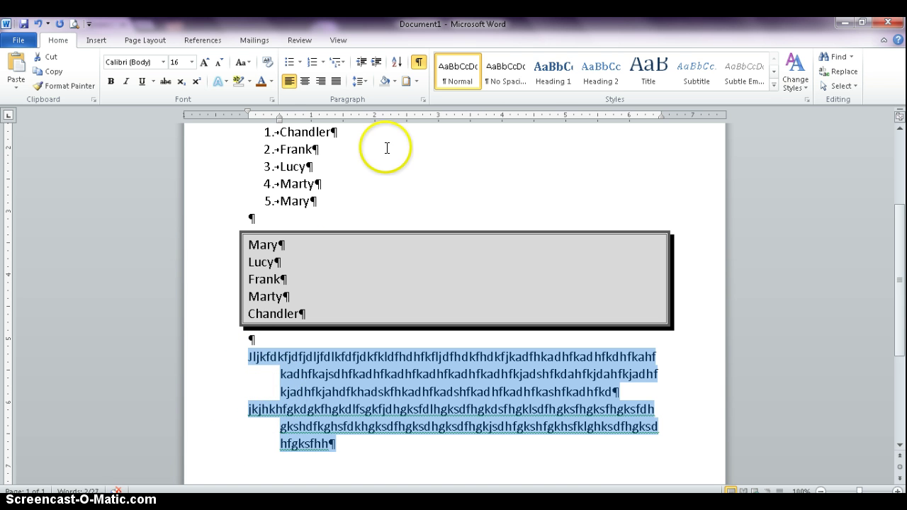
Remove the hanging indent from both filler paragraphs by setting their special indentation to (none).
{"action": "left_click", "coordinate": [421, 99]}
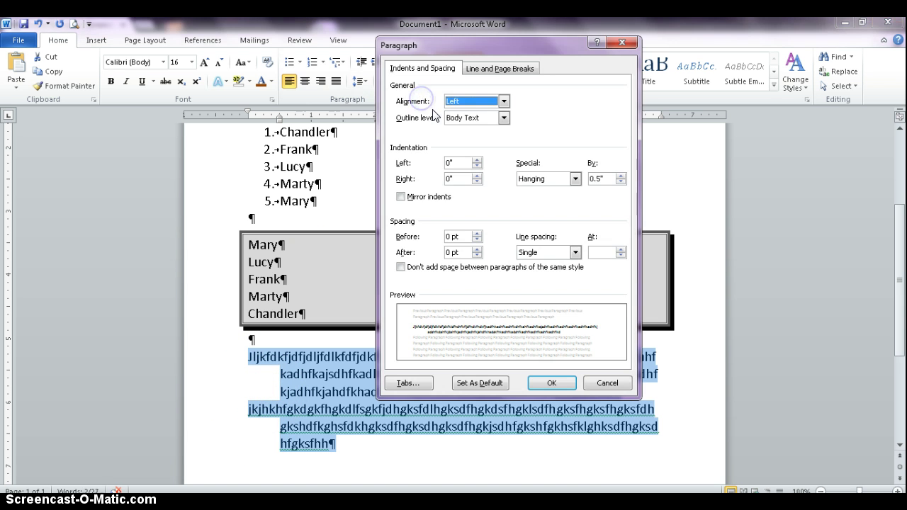
{"action": "left_click", "coordinate": [576, 180]}
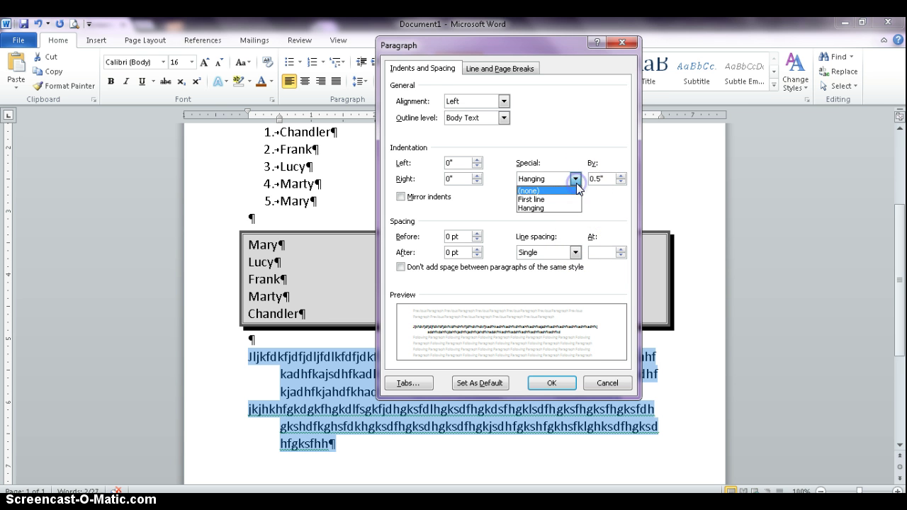
{"action": "left_click", "coordinate": [563, 192]}
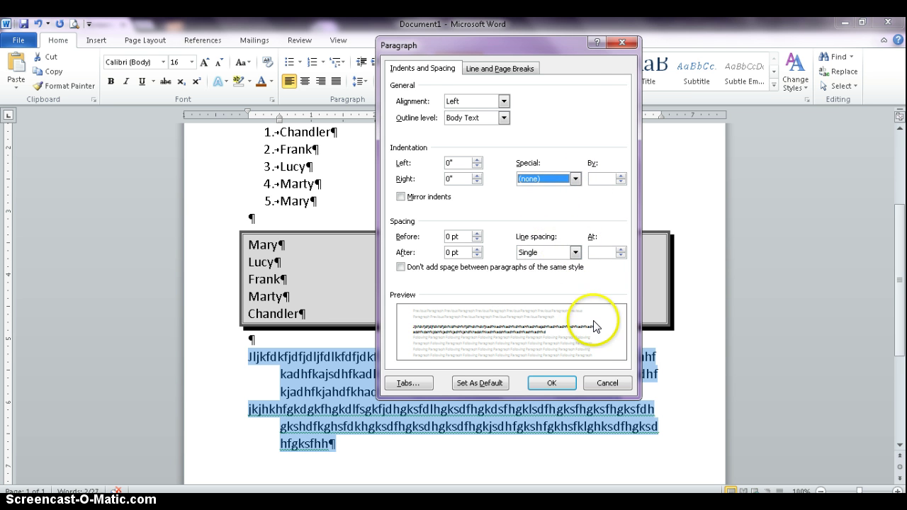
{"action": "left_click", "coordinate": [557, 383]}
Indent both filler paragraphs by 0.5" on the left and 0.5" on the right.
{"action": "left_click", "coordinate": [424, 100]}
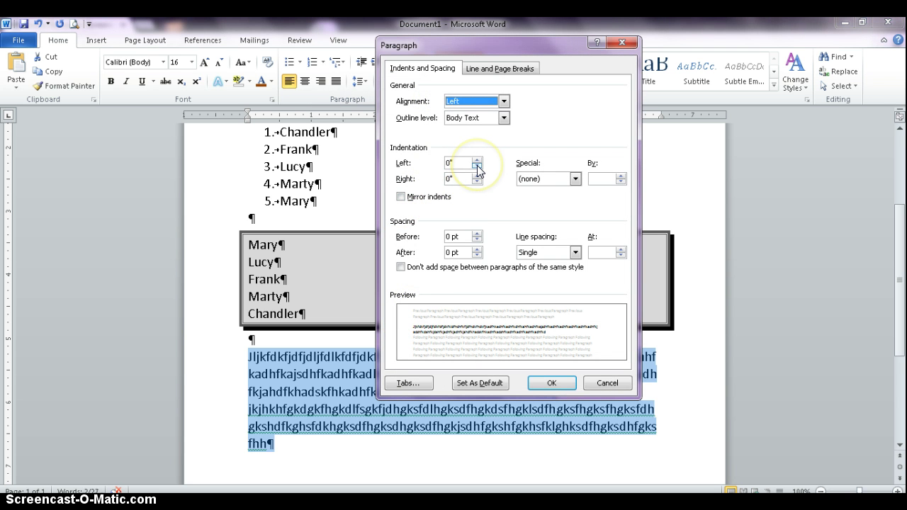
{"action": "left_click", "coordinate": [478, 161]}
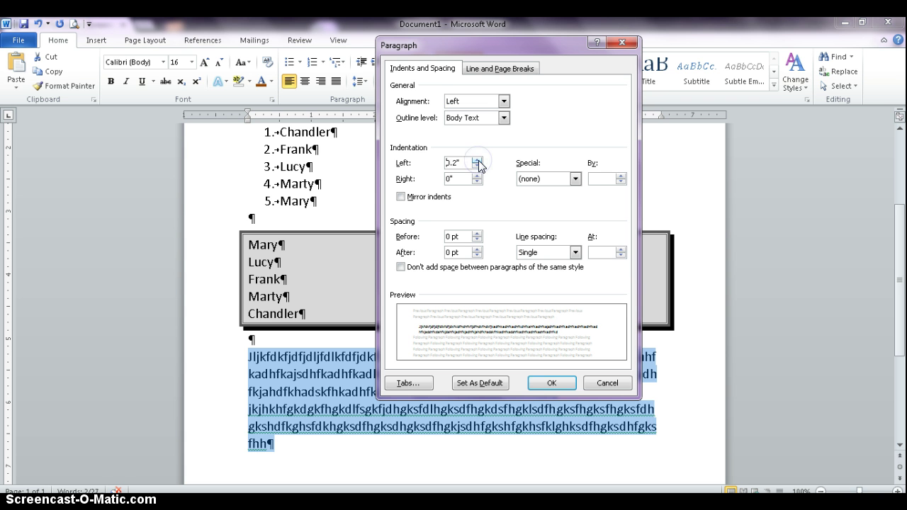
{"action": "left_click", "coordinate": [477, 161]}
{"action": "left_click", "coordinate": [478, 161]}
{"action": "left_click", "coordinate": [478, 161]}
{"action": "left_click", "coordinate": [477, 161]}
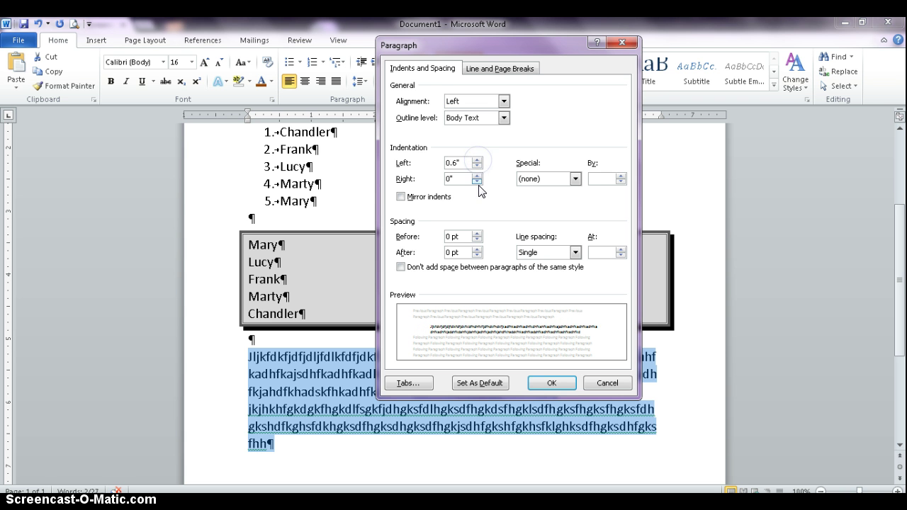
{"action": "left_click", "coordinate": [477, 166]}
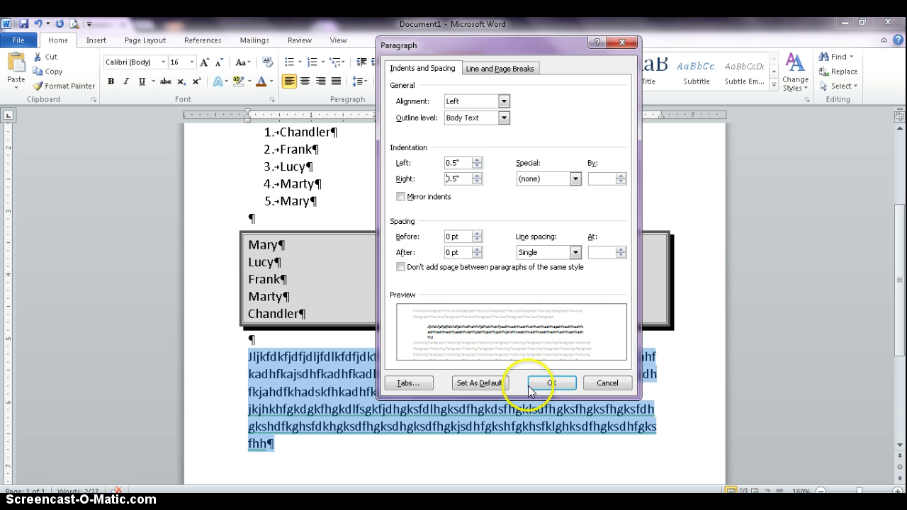
{"action": "left_click", "coordinate": [551, 377]}
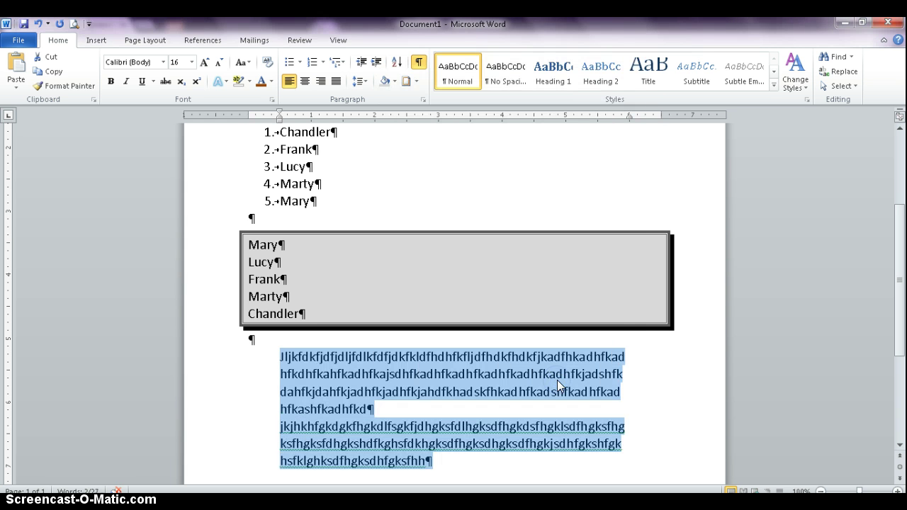
Set the line spacing of both filler paragraphs to Double.
{"action": "left_click_drag", "start_coordinate": [900, 224], "coordinate": [883, 239]}
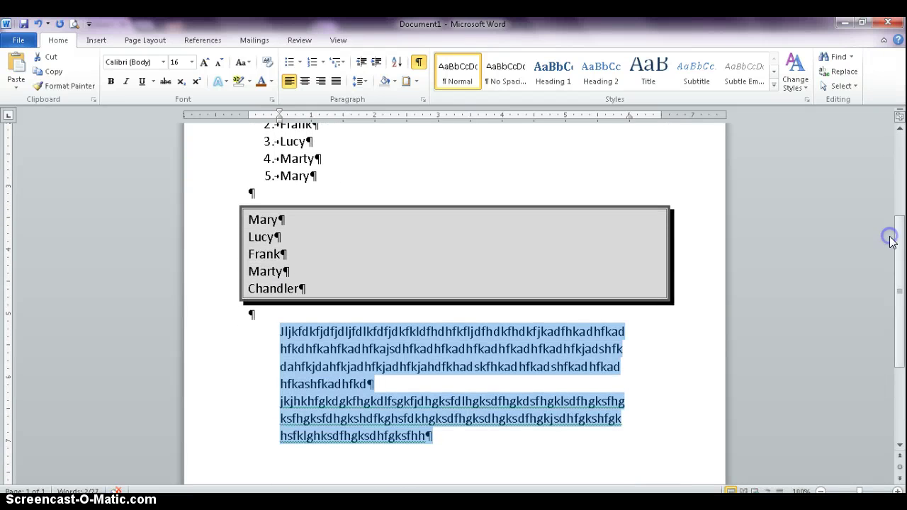
{"action": "left_click", "coordinate": [424, 100]}
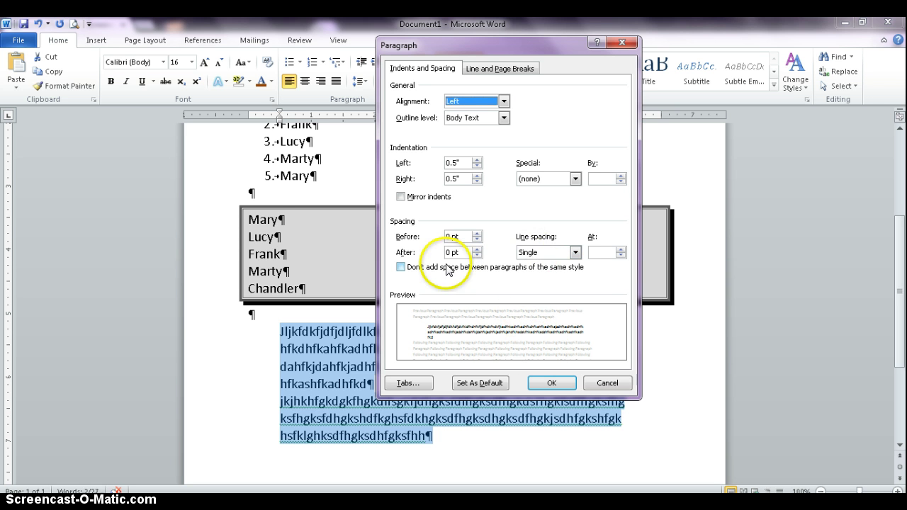
{"action": "left_click", "coordinate": [574, 253]}
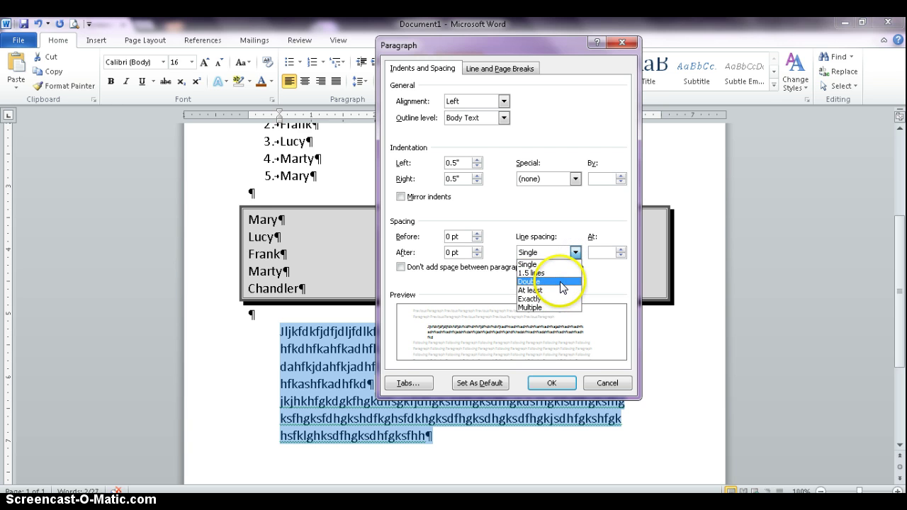
{"action": "left_click", "coordinate": [560, 282]}
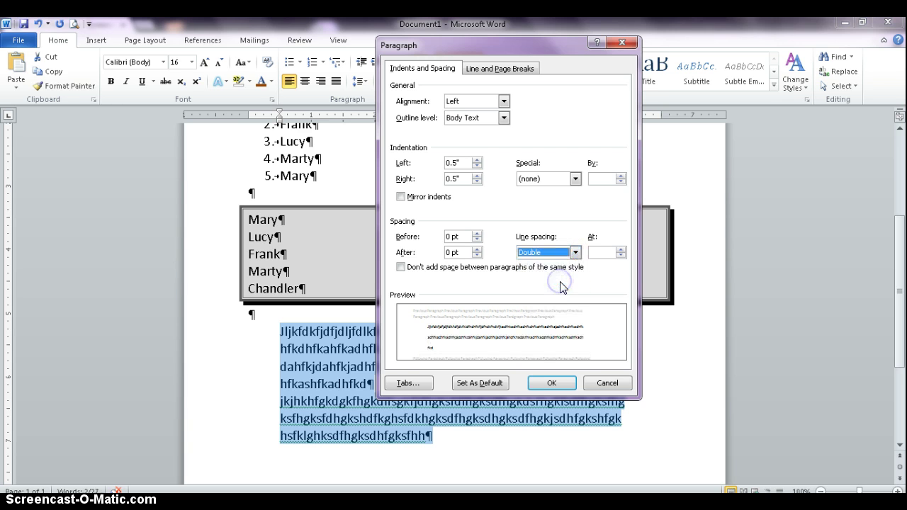
{"action": "left_click", "coordinate": [552, 384]}
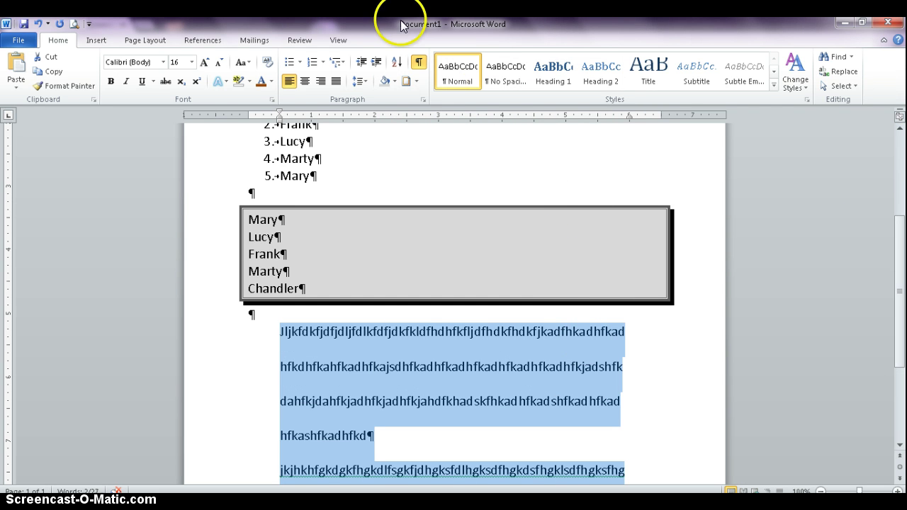
Add a special first-line indent of 0.5" to both double-spaced filler paragraphs.
{"action": "left_click", "coordinate": [423, 100]}
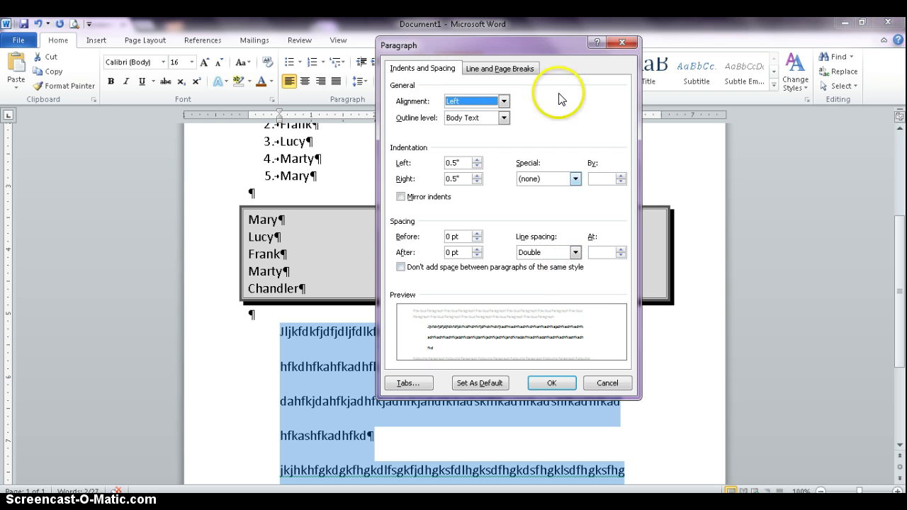
{"action": "left_click", "coordinate": [575, 179]}
{"action": "left_click", "coordinate": [566, 199]}
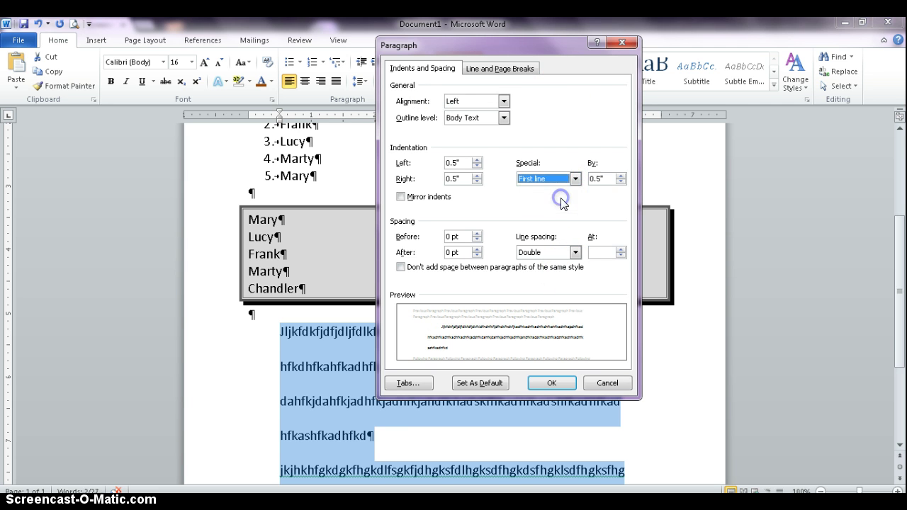
{"action": "left_click", "coordinate": [554, 383]}
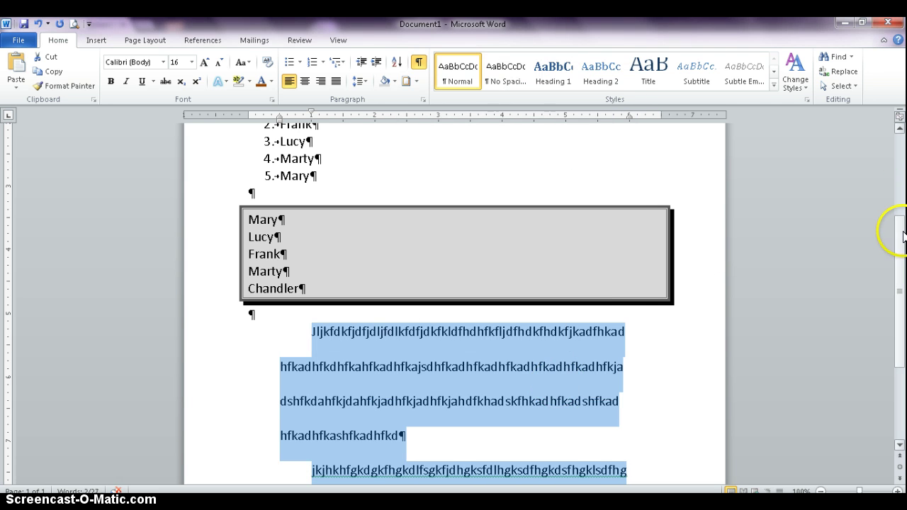
Return to the start of the document and look through the line spacing choices without changing them.
{"action": "left_click_drag", "start_coordinate": [895, 233], "coordinate": [867, 73]}
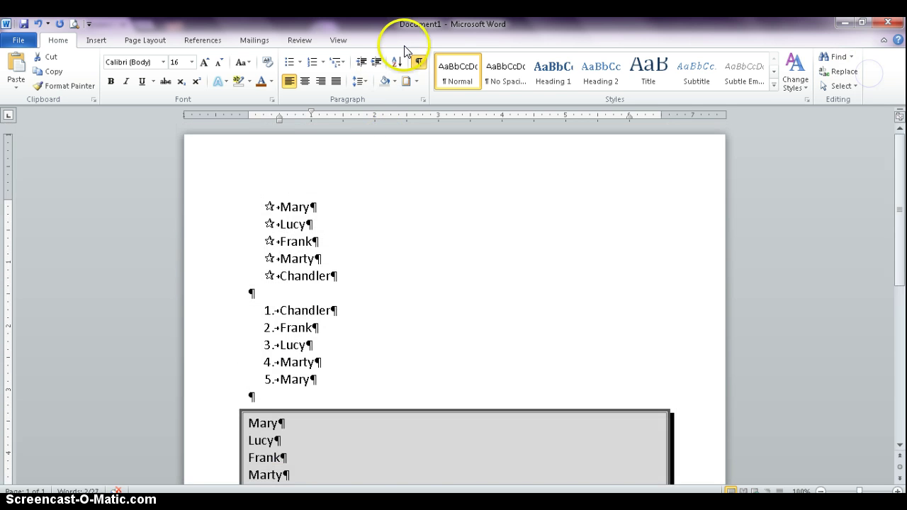
{"action": "left_click", "coordinate": [366, 83]}
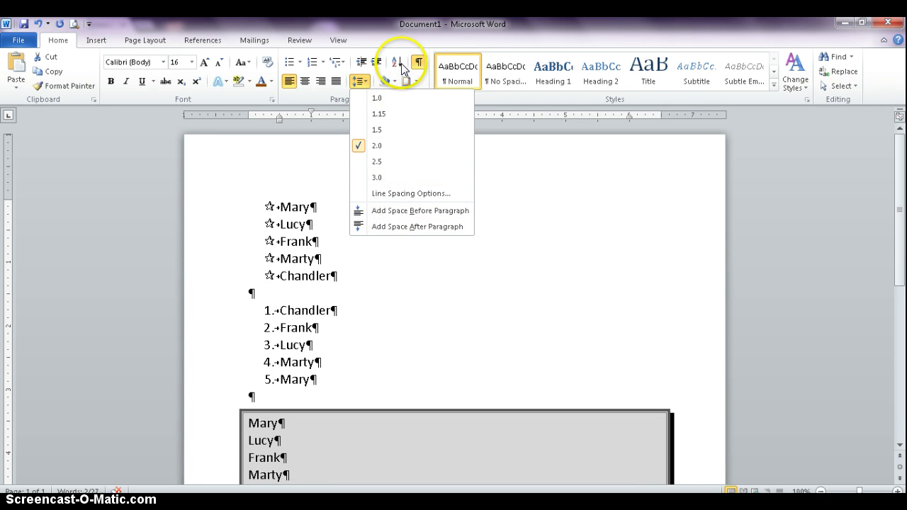
{"action": "left_click", "coordinate": [616, 163]}
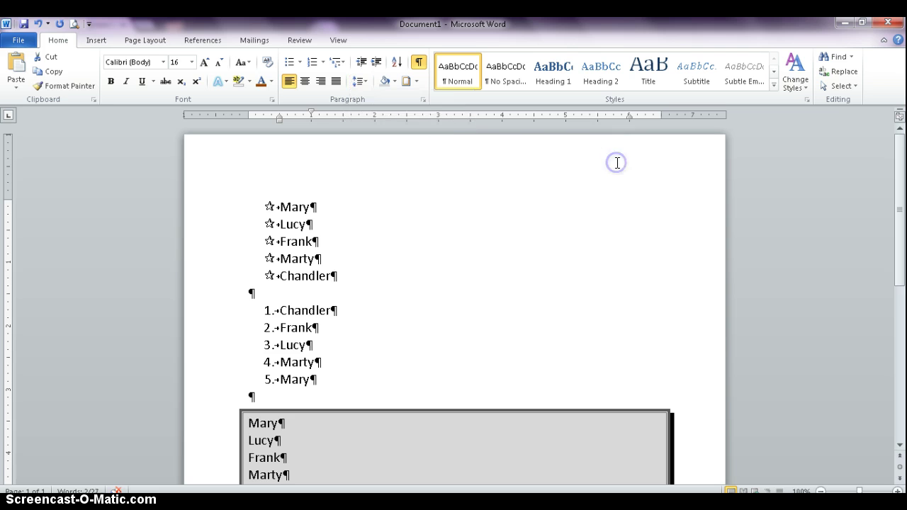